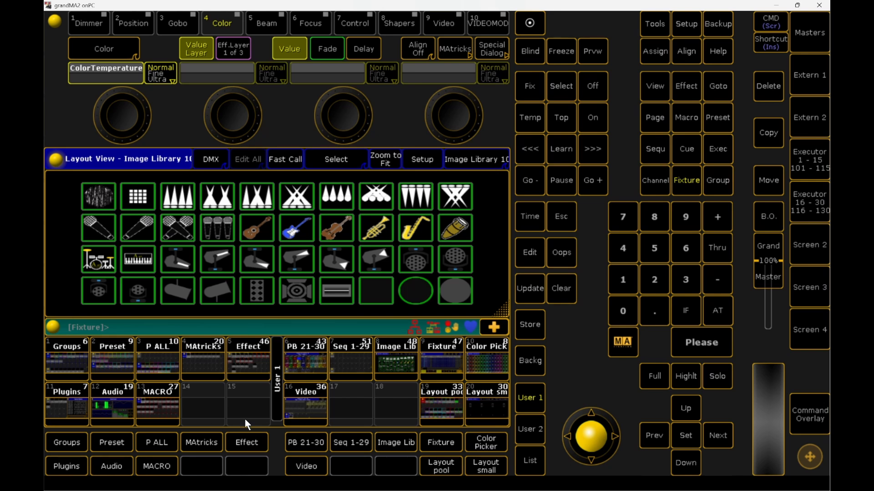
Run the Setup Attribute Pickers macro to copy the icons of the ERA 800 Performance 00 fixture type.
click(163, 410)
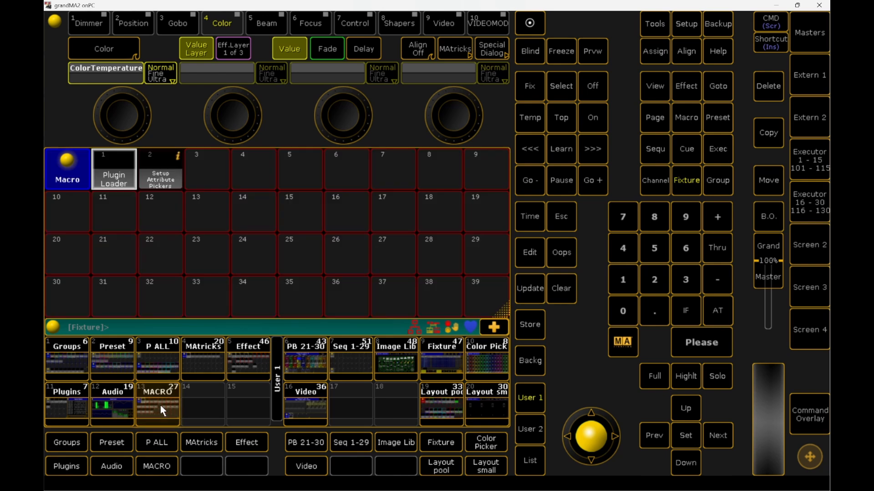
click(160, 175)
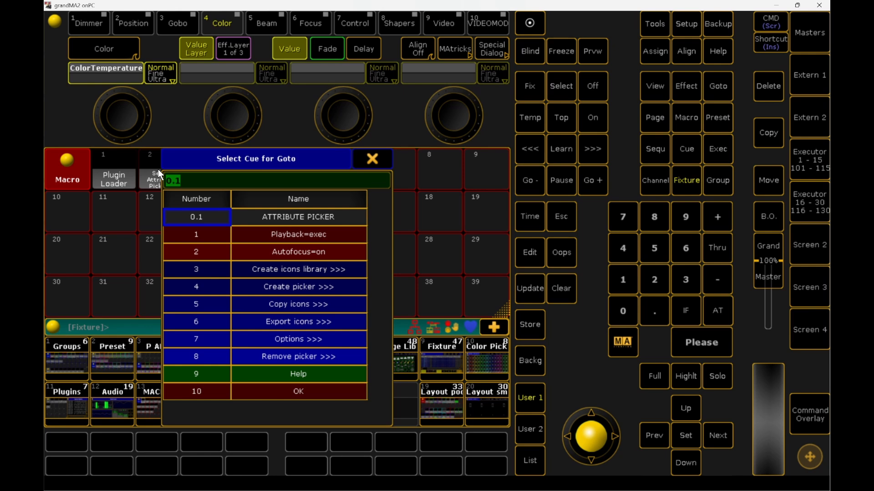
click(297, 304)
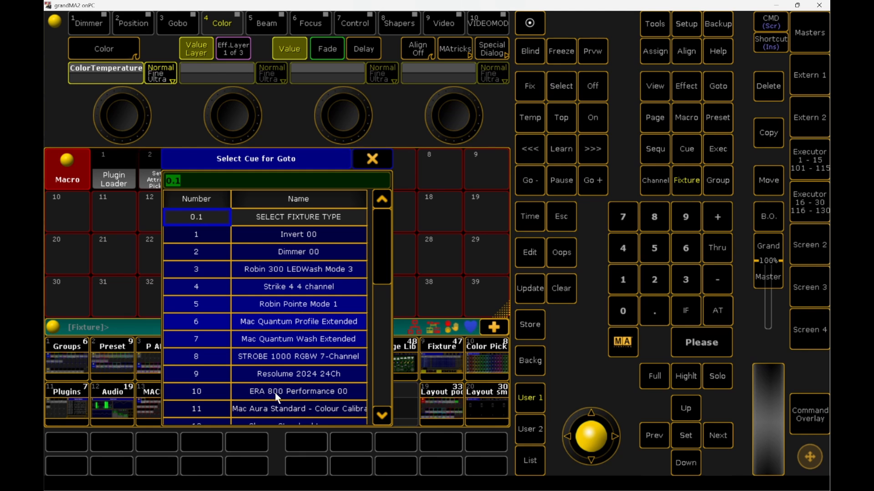
click(306, 392)
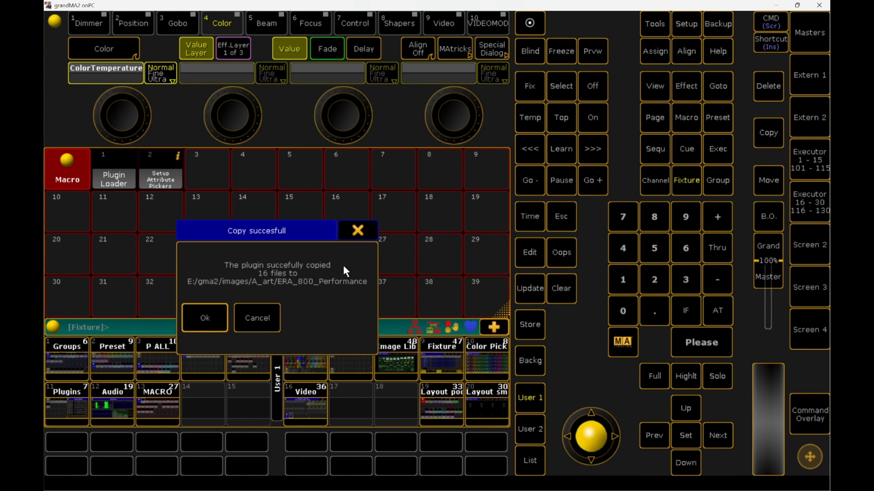
click(200, 309)
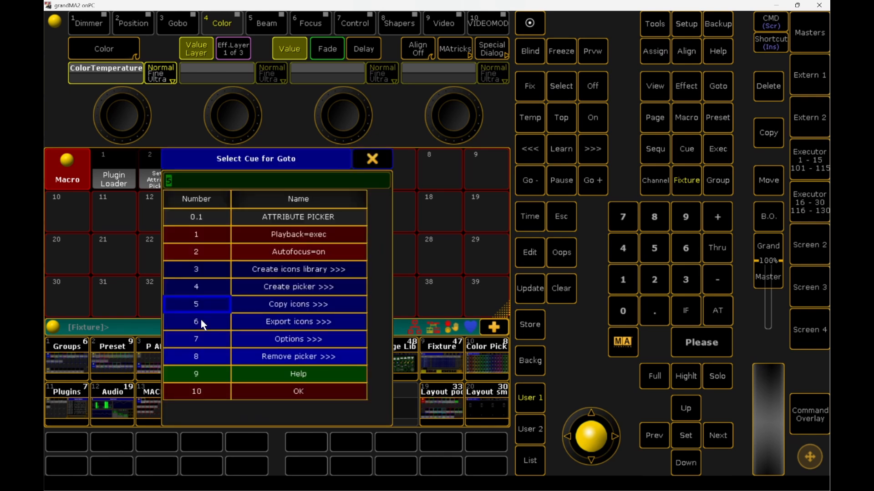
Switch to Krita, where the Plantilla.kra template is open.
mouse_move(475, 490)
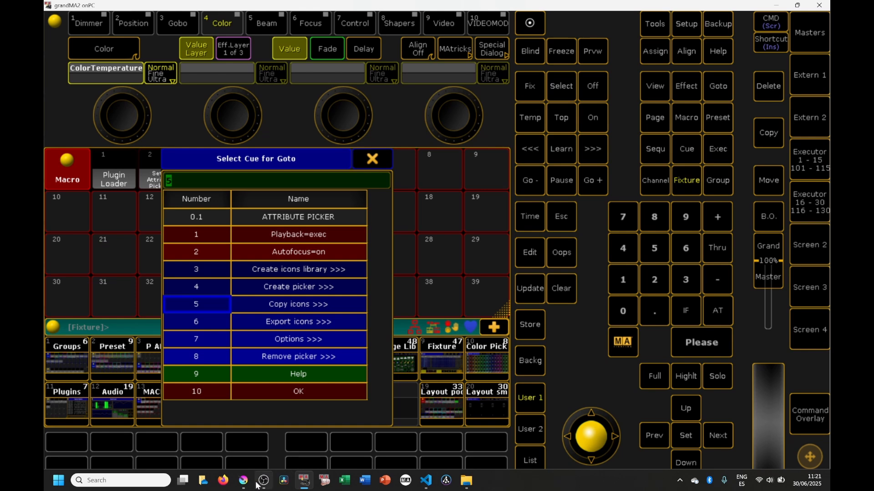
mouse_move(245, 483)
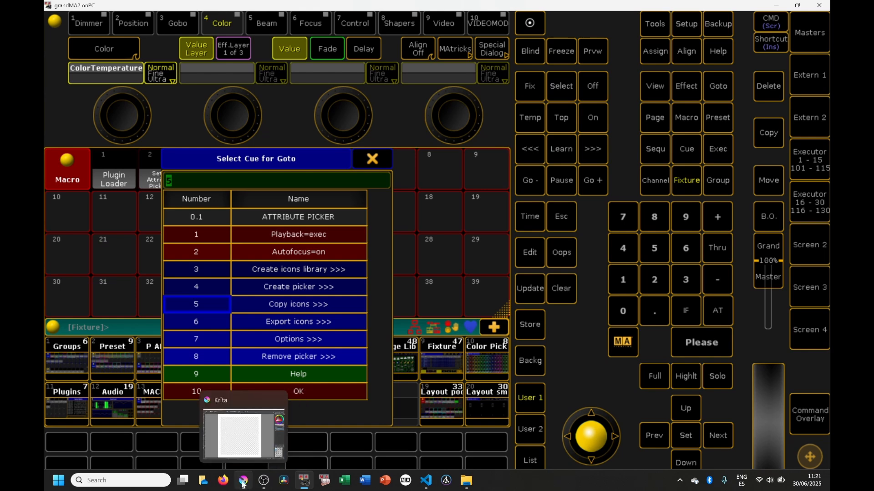
click(244, 436)
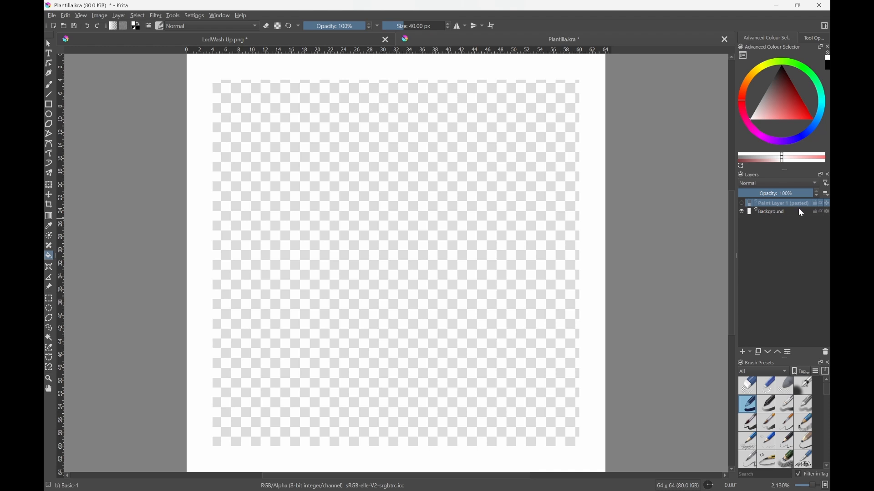
Examine the template's white frame and black square separately by toggling the two layers' visibility, leaving both layers shown.
click(743, 213)
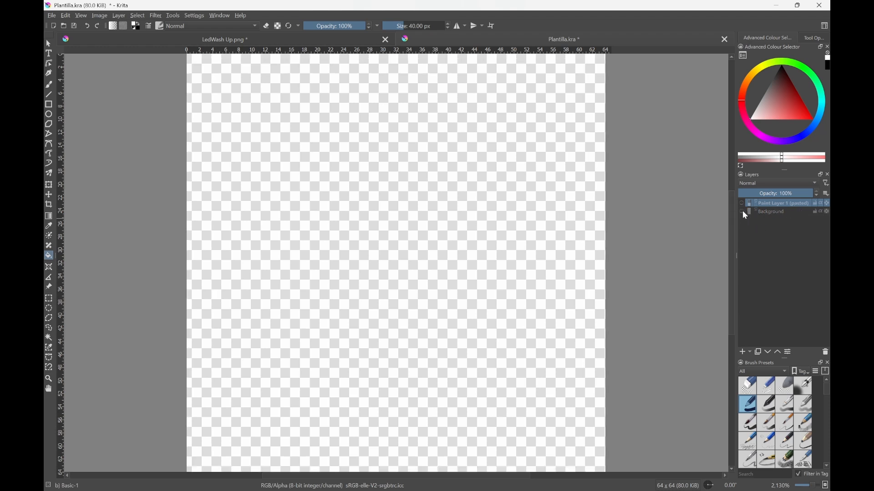
click(743, 204)
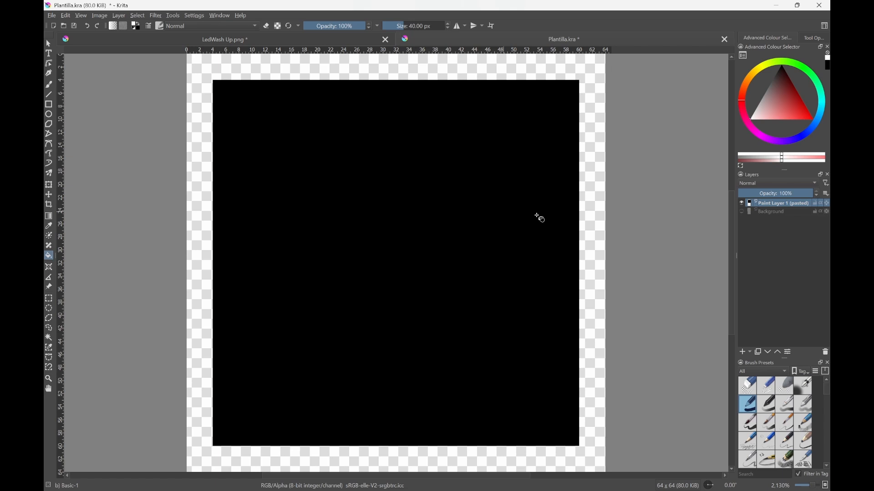
click(744, 204)
click(743, 212)
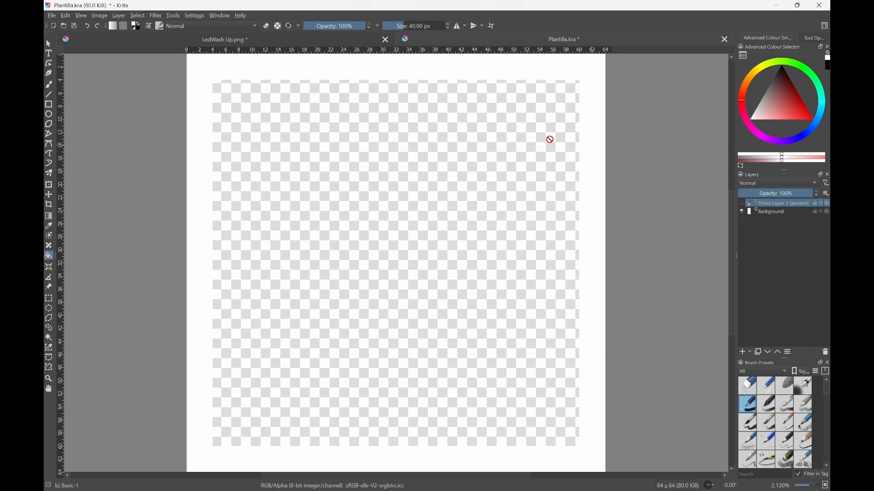
click(744, 205)
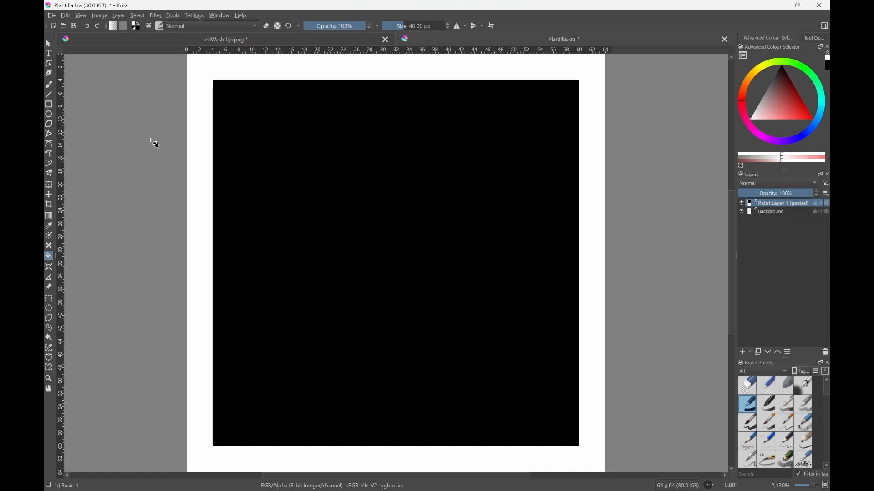
Start opening an image and browse the MA3 (E:) drive to gma2/images/A_art/ERA_800_Performance.
click(51, 16)
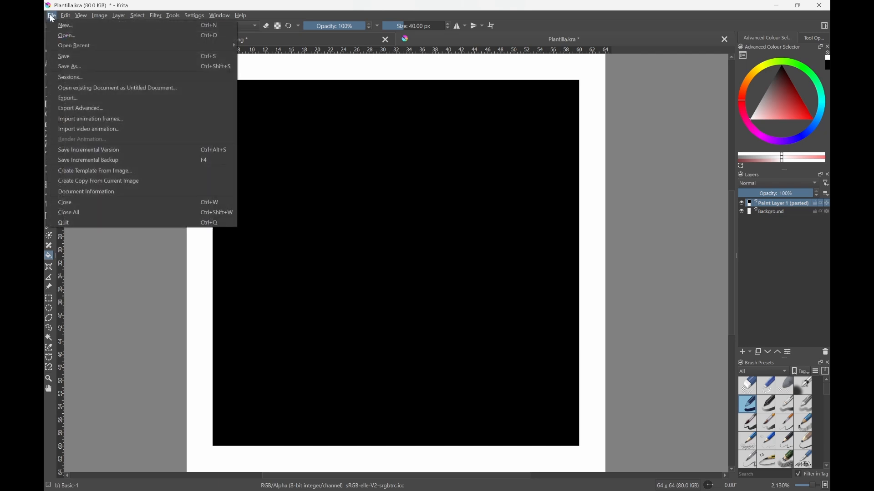
click(61, 36)
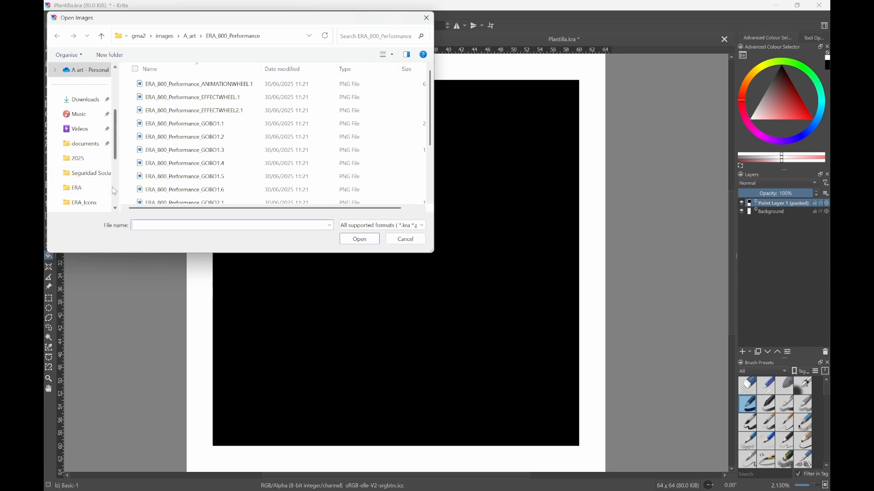
scroll(115, 195, down, 3)
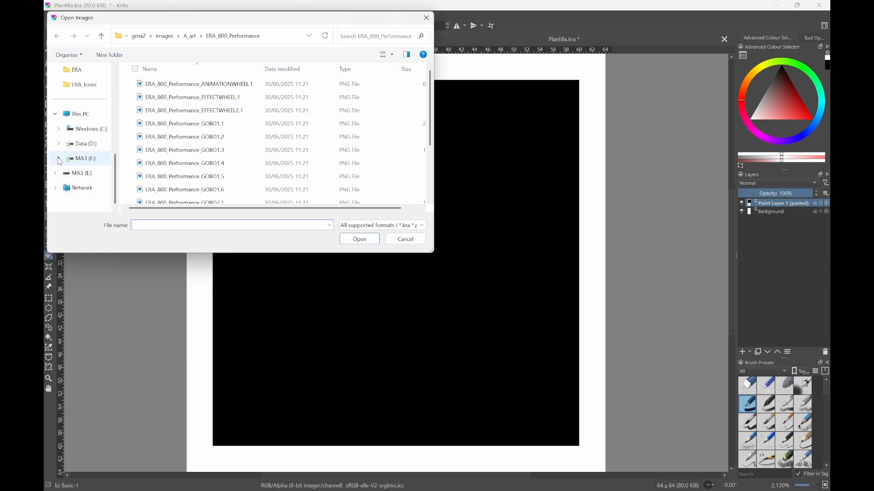
click(59, 160)
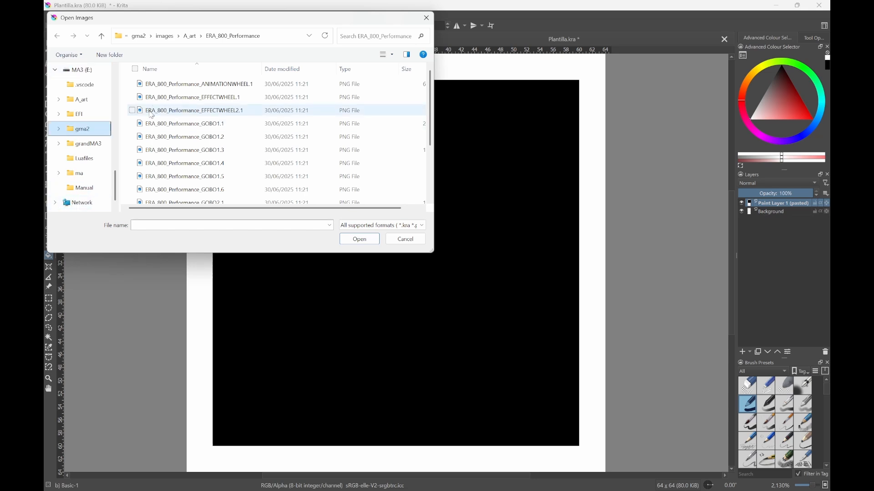
click(59, 131)
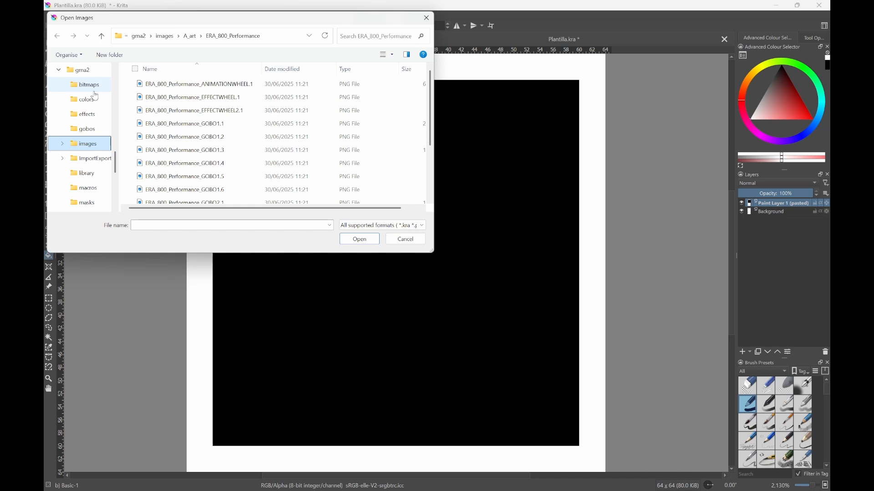
click(63, 144)
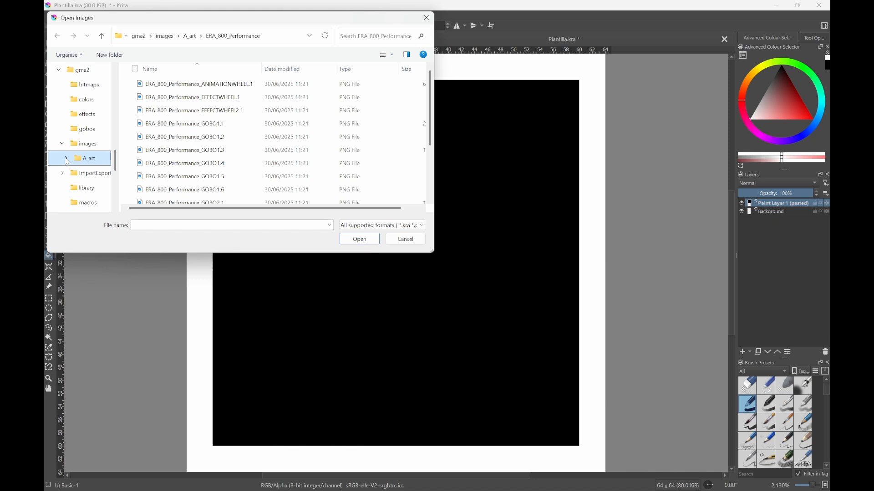
click(66, 160)
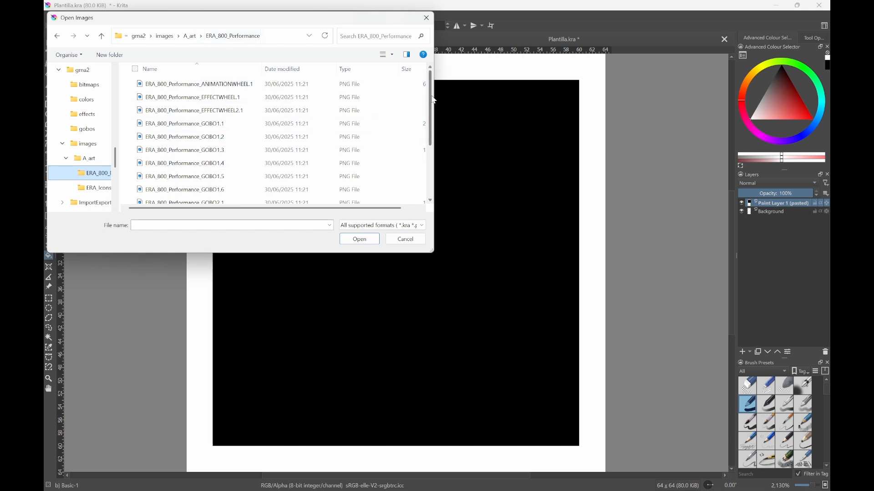
Open the images ERA_800_Performance_GOBO2.5 and ERA_800_Performance_GOBO2.6 together.
drag(435, 101, 434, 109)
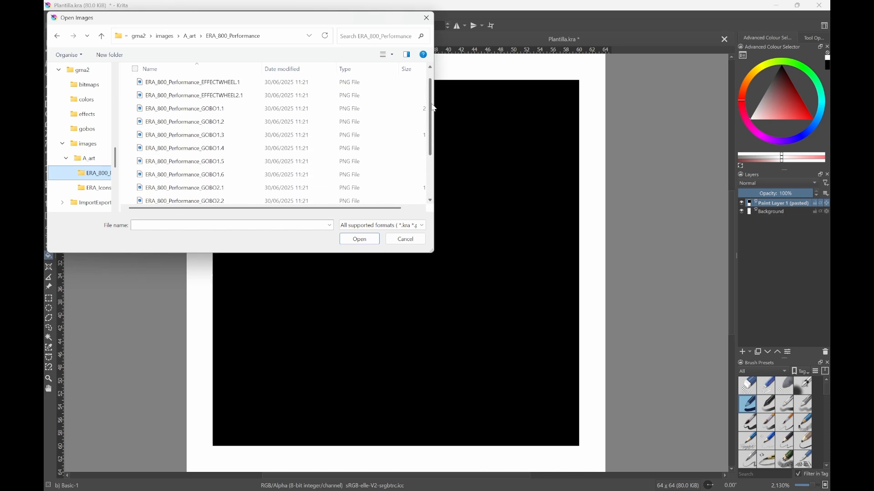
drag(435, 108, 435, 157)
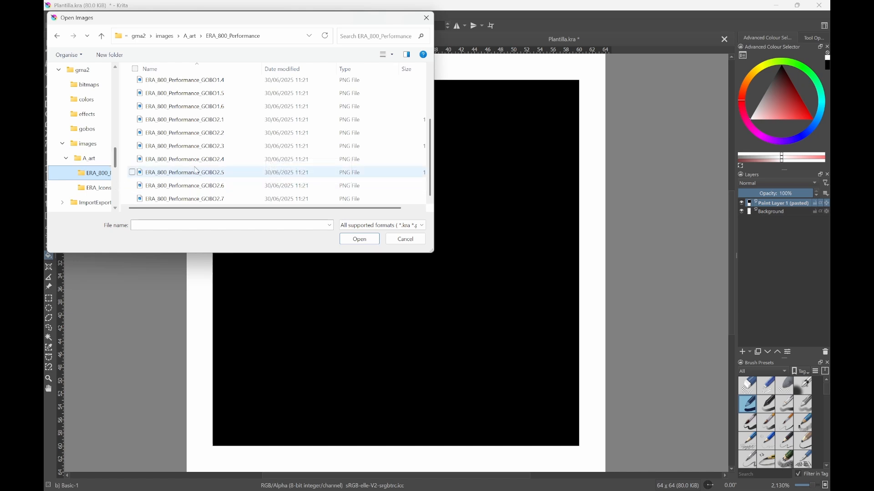
click(132, 173)
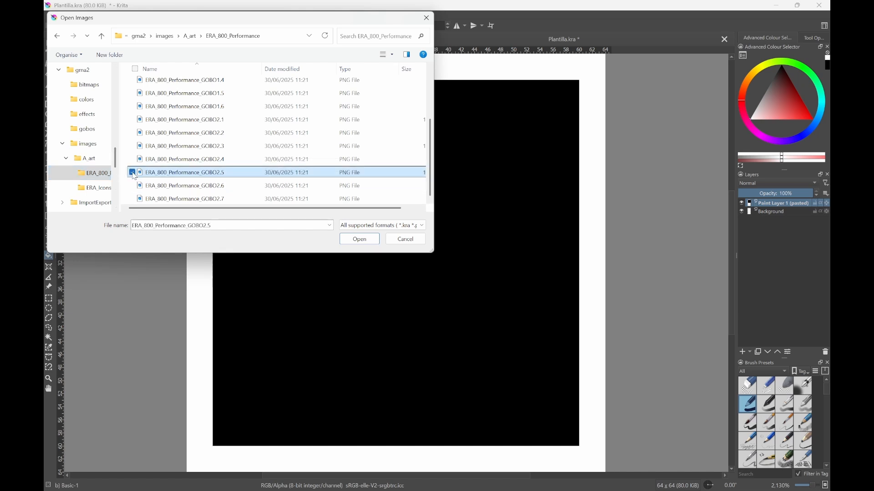
click(133, 187)
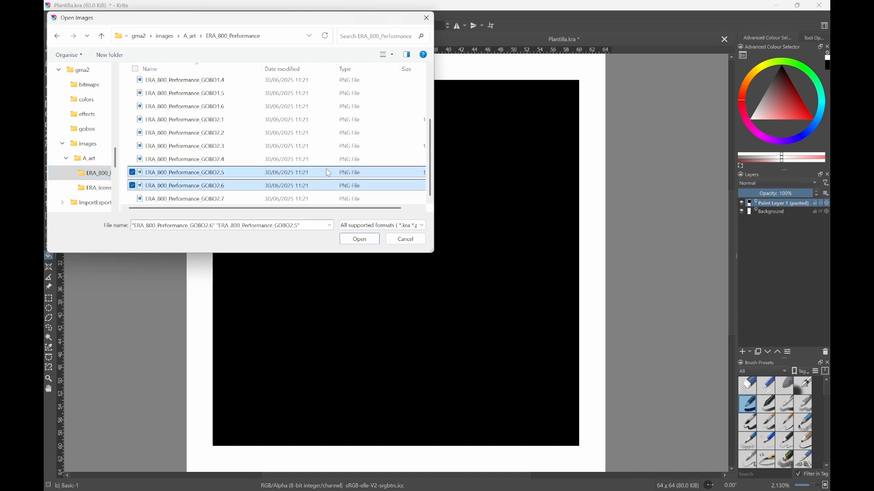
click(359, 239)
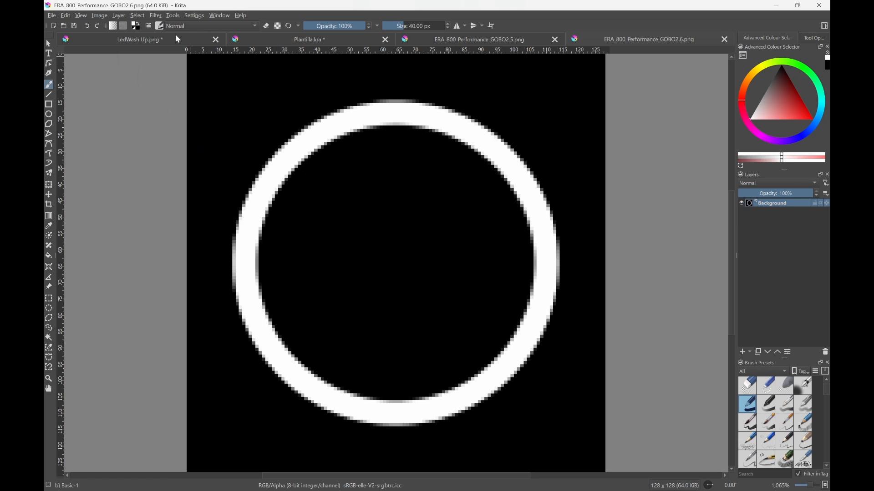
Close the LedWash Up.png document without saving its changes.
click(216, 41)
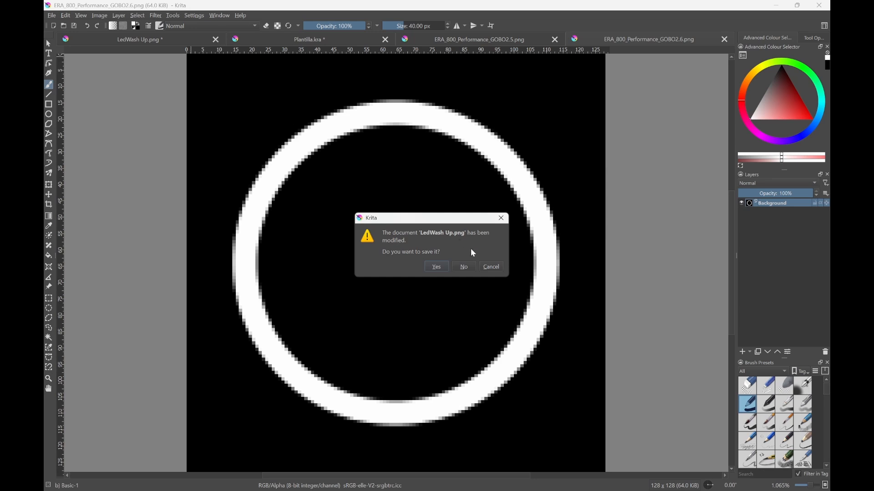
click(465, 266)
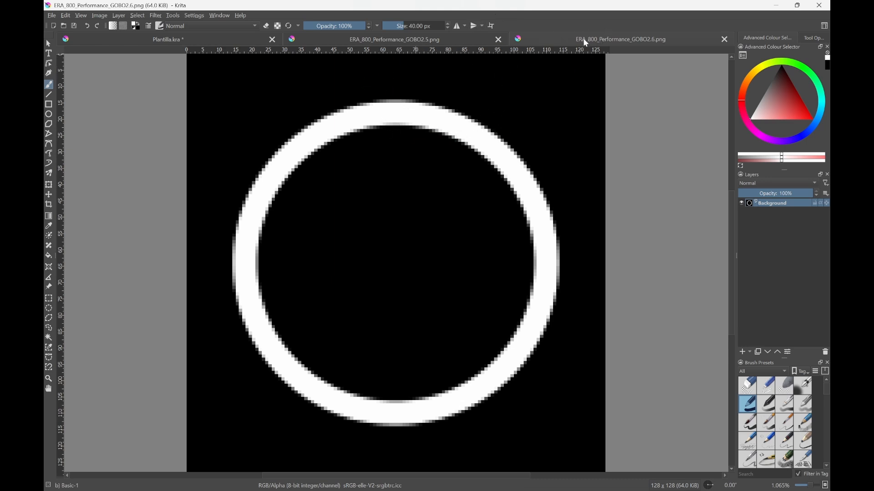
In ERA_800_Performance_GOBO2.5.png, select the connected black background around the dots and delete it to transparency.
click(433, 41)
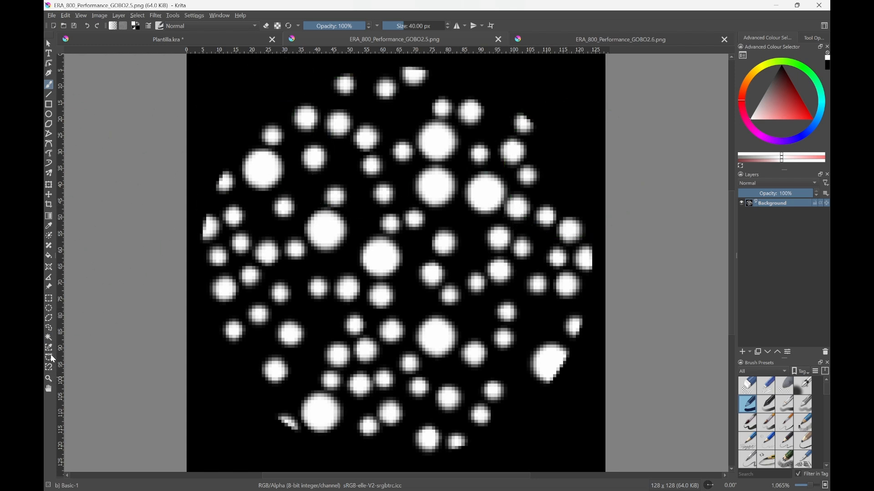
click(49, 339)
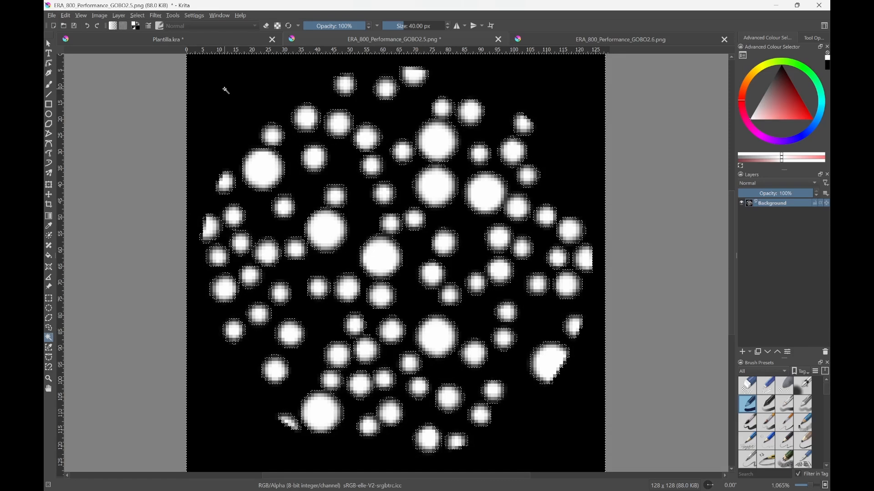
key(Delete)
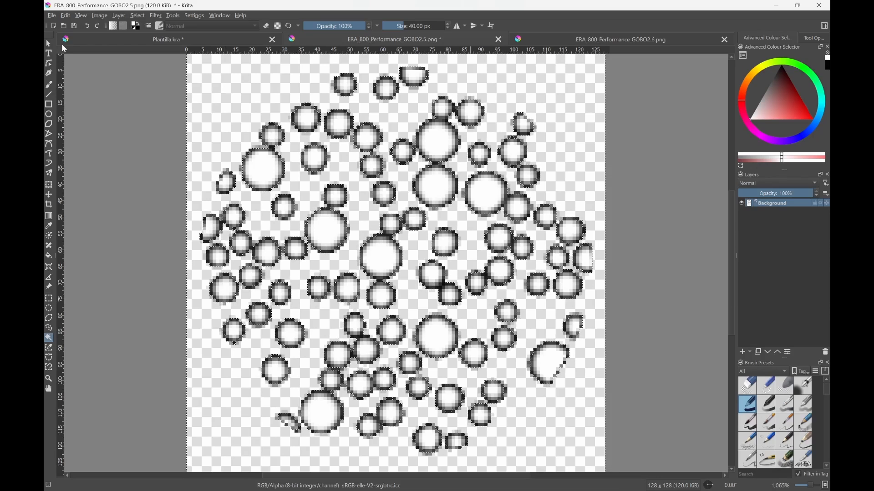
Invert the selection to the blurry-edged dots and replace their contents with a solid white fill.
click(141, 15)
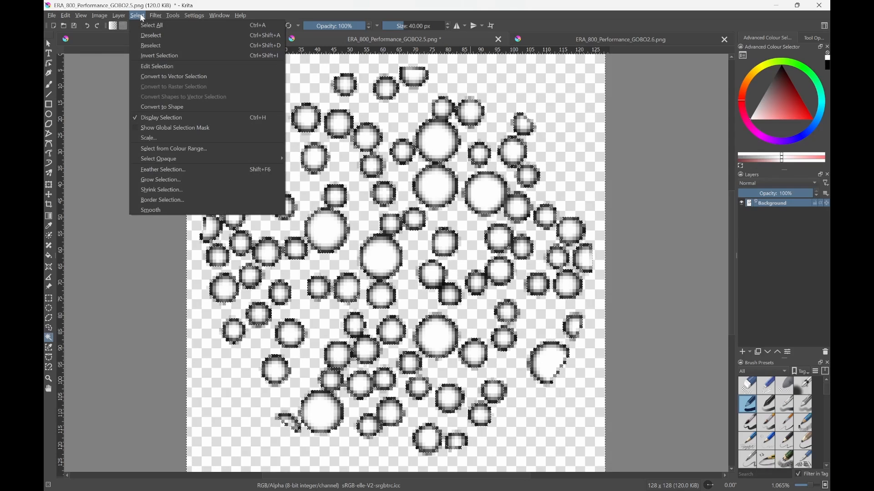
click(167, 55)
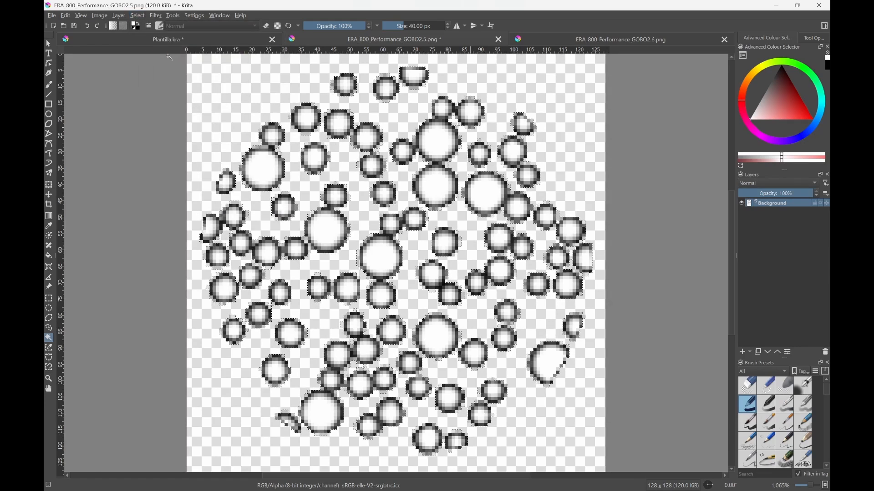
key(Delete)
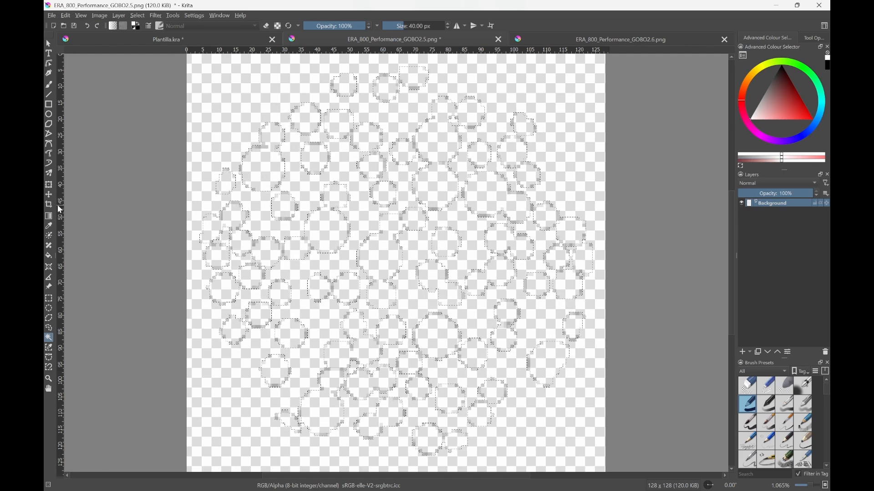
click(53, 256)
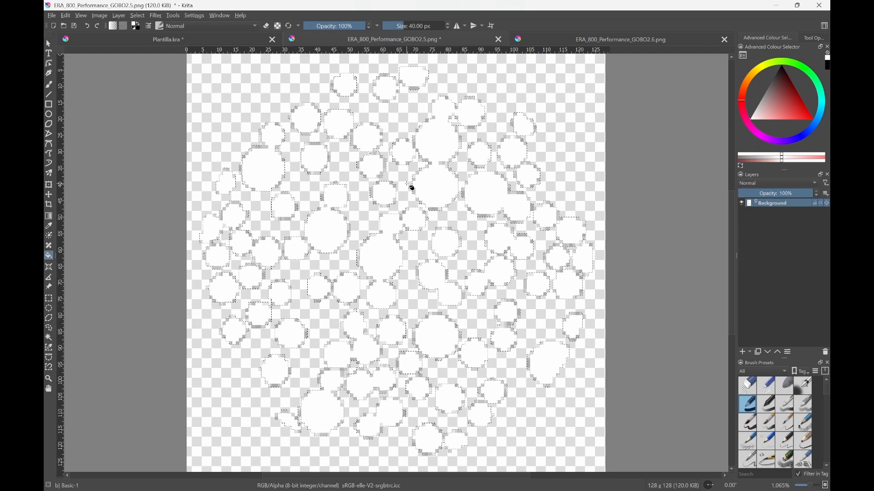
Scale the ERA_800_Performance_GOBO2.5.png image to 56 × 56 px with proportions constrained.
click(97, 17)
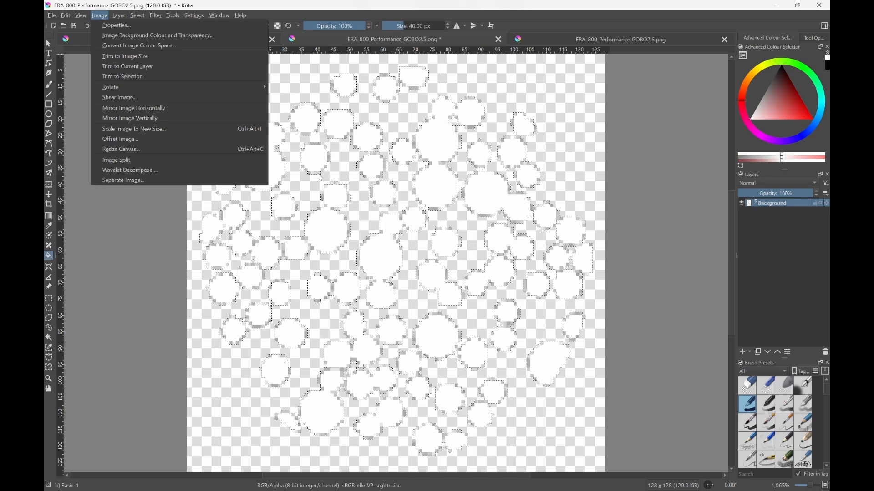
click(121, 130)
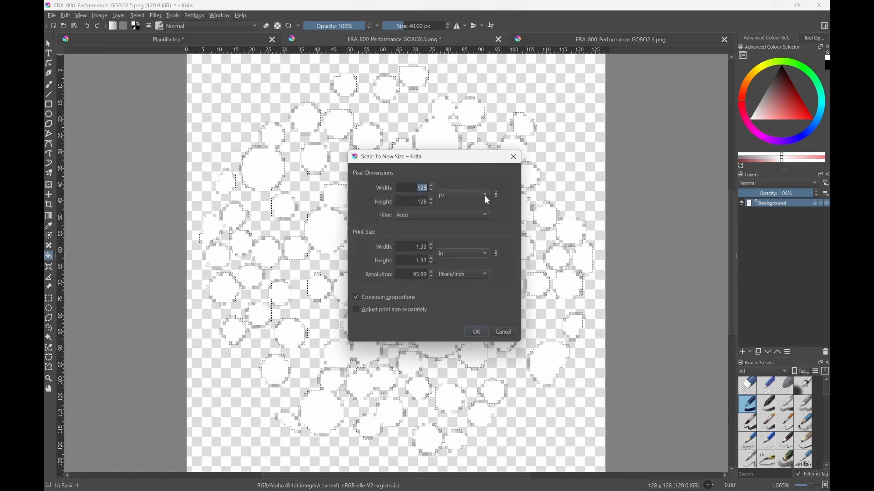
text(56)
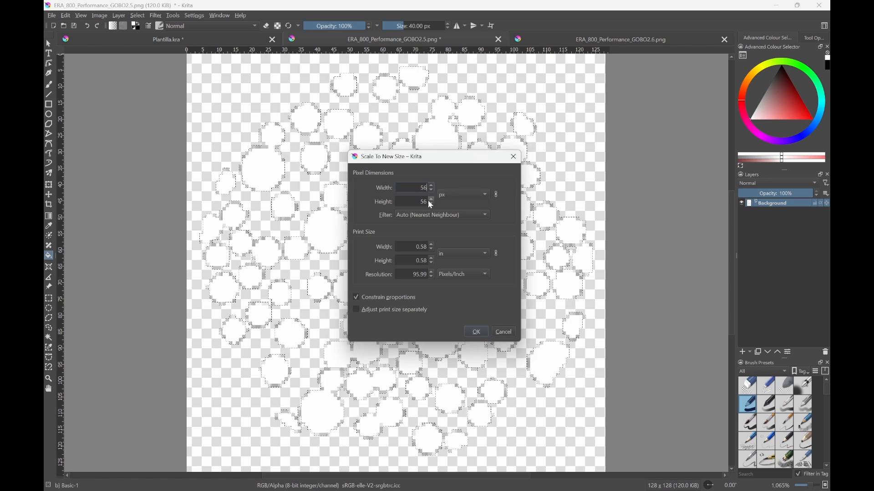
click(476, 331)
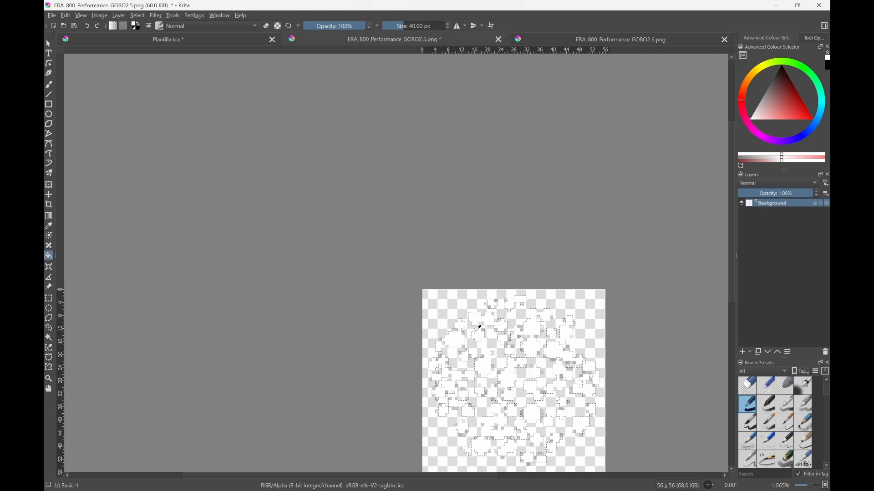
Copy the whole scaled dot image into Plantilla.kra as a new layer and move it to the centre of the black square.
key(ctrl+a)
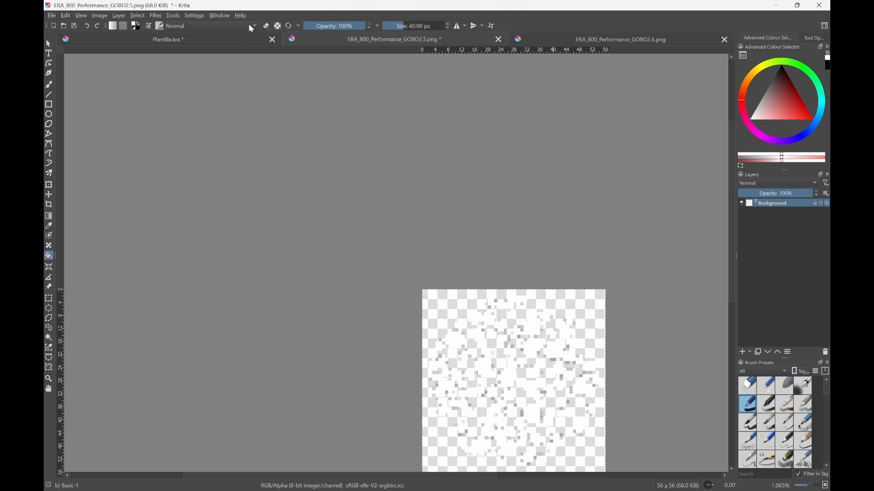
click(207, 40)
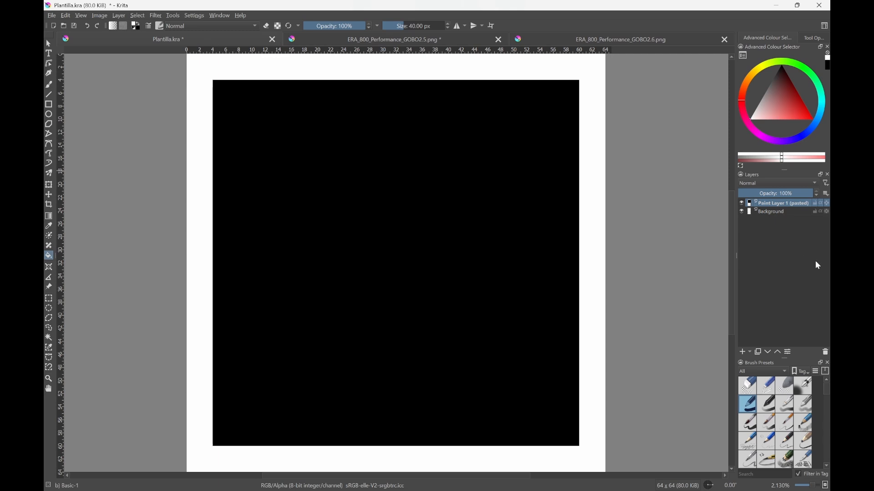
key(ctrl+v)
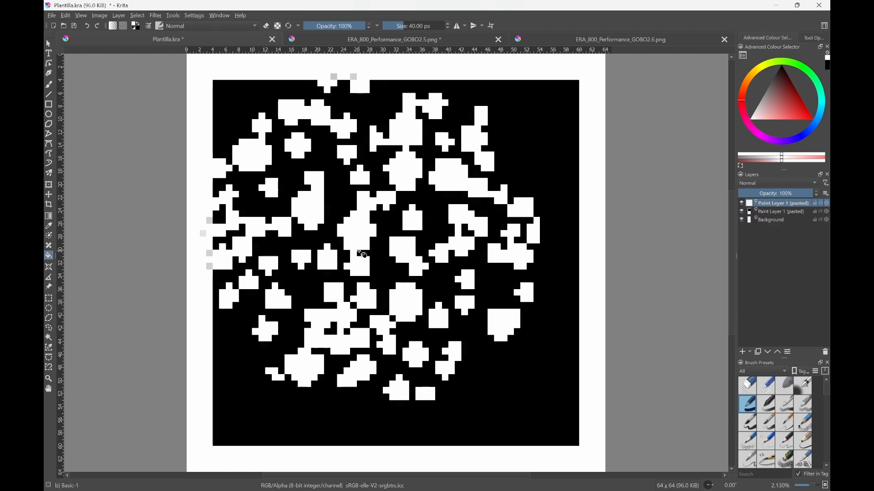
click(49, 195)
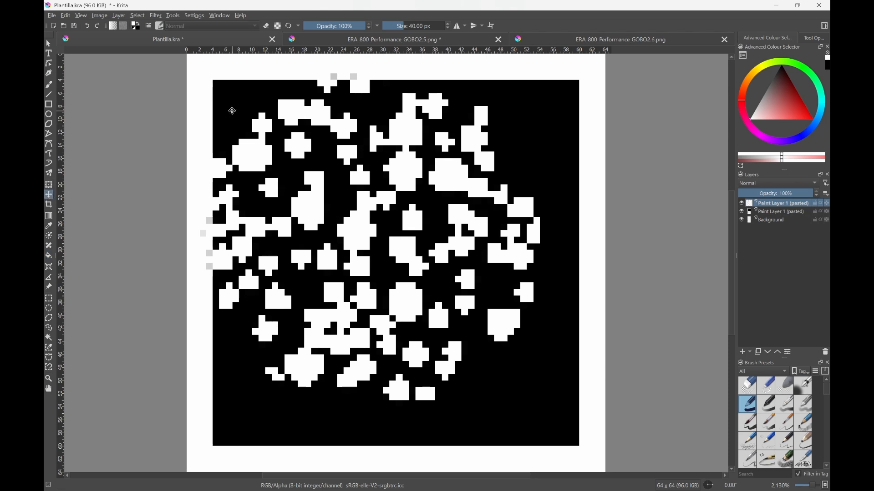
drag(232, 111, 258, 139)
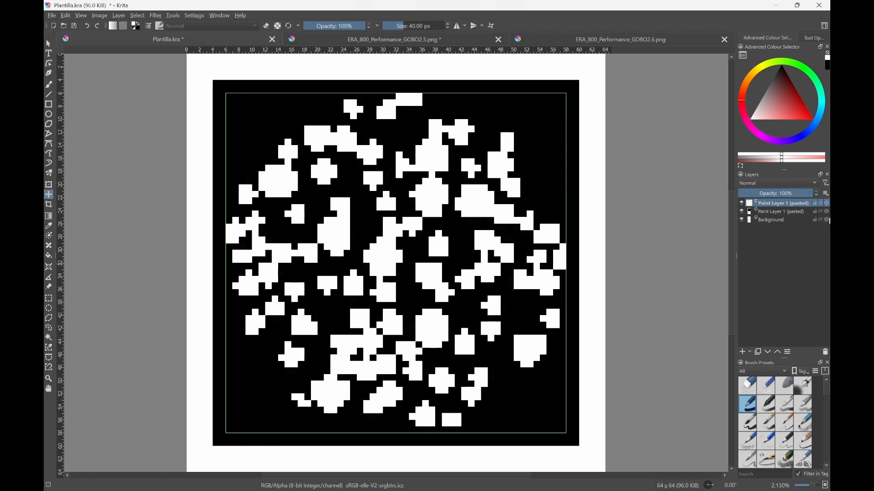
Hide the black square layer and start saving a copy as a PNG image in the ERA_Icons folder.
click(741, 211)
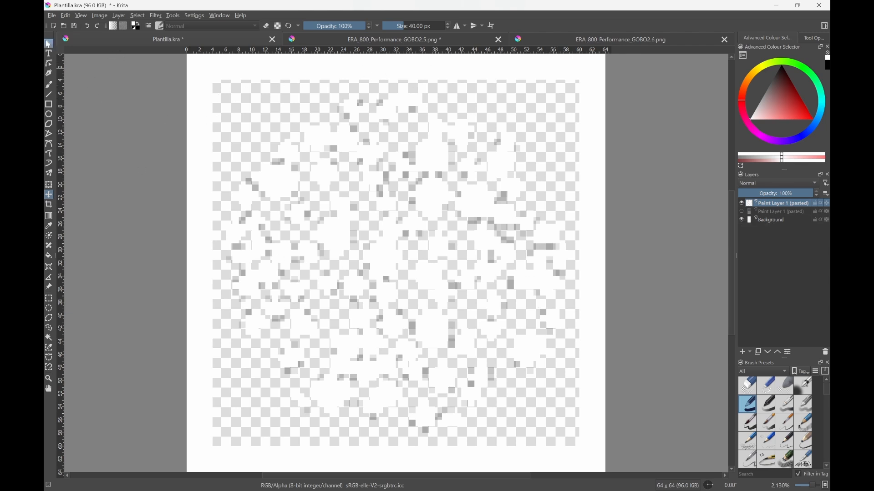
click(51, 17)
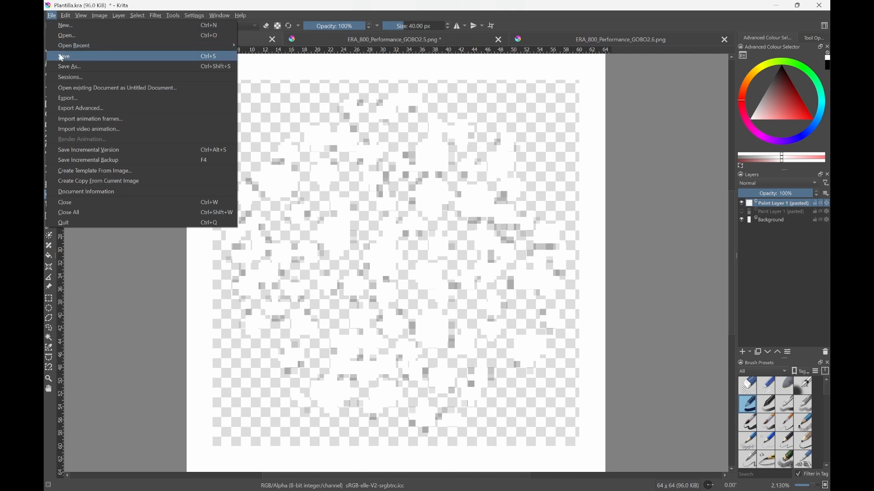
click(65, 69)
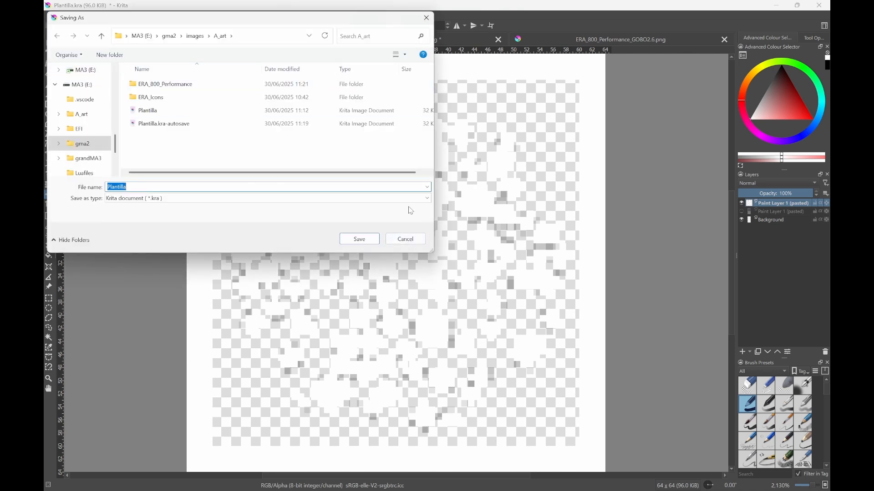
click(429, 199)
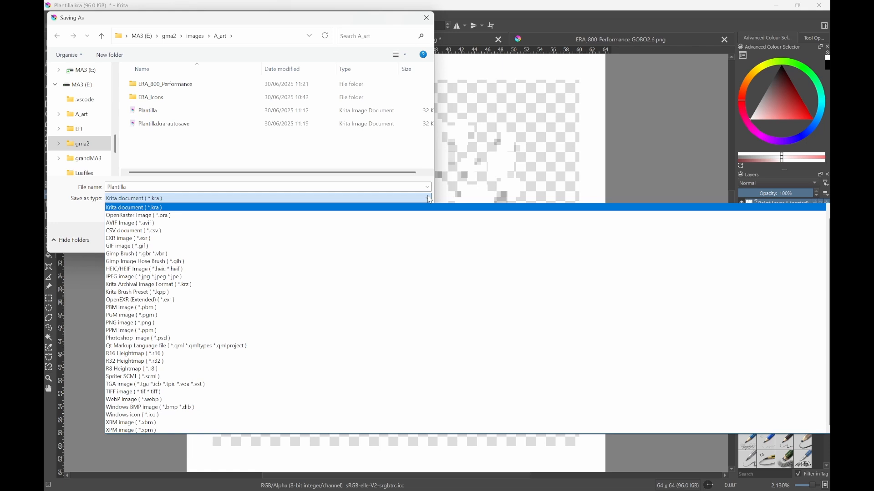
click(126, 324)
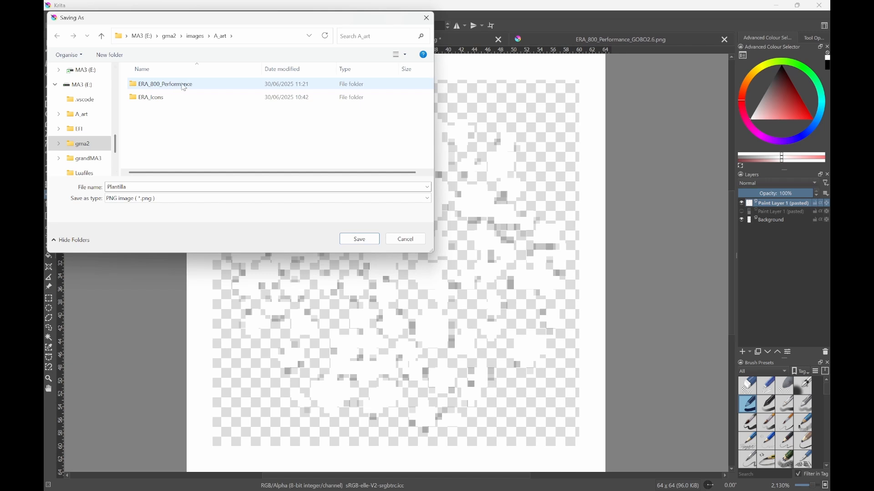
mouse_move(187, 89)
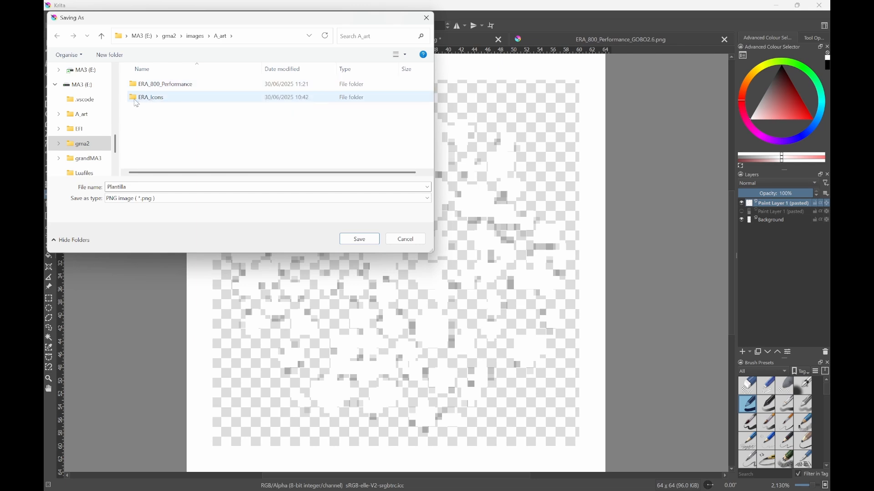
mouse_move(165, 104)
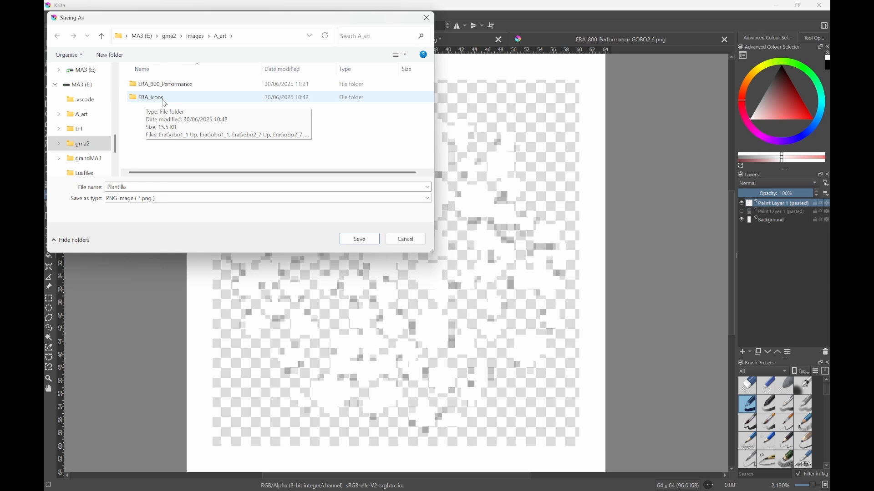
double_click(149, 99)
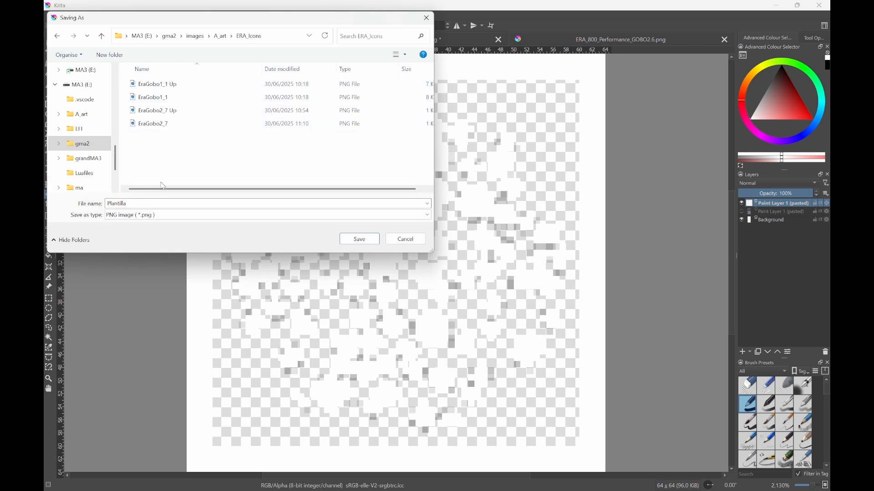
Name the PNG copy EraGobo2_5, based on the existing EraGobo2_7 name, and save it with the alpha channel stored.
double_click(143, 201)
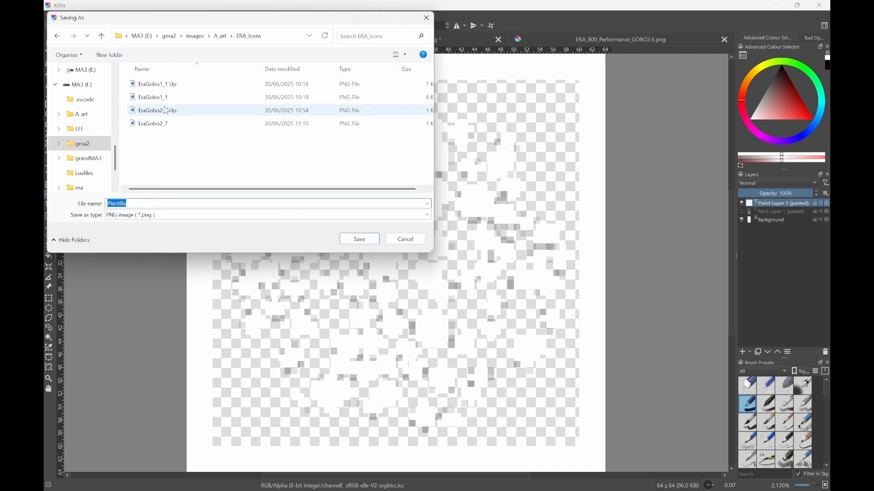
click(146, 123)
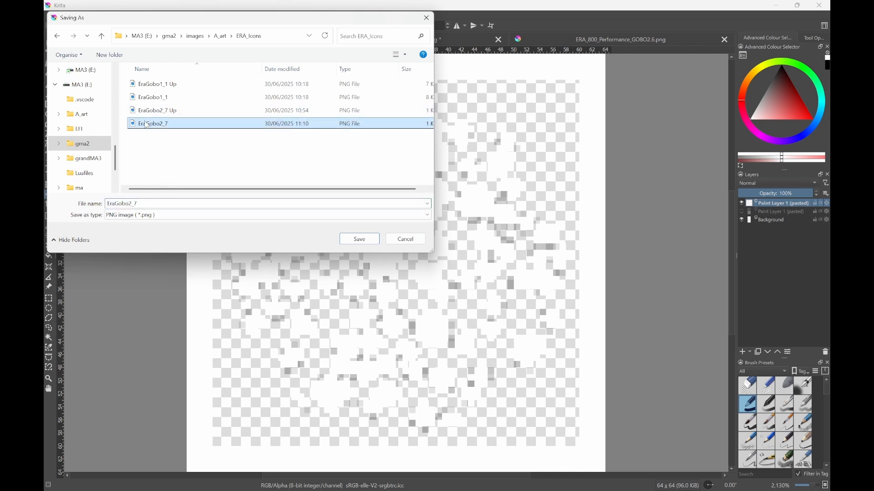
click(151, 203)
click(150, 203)
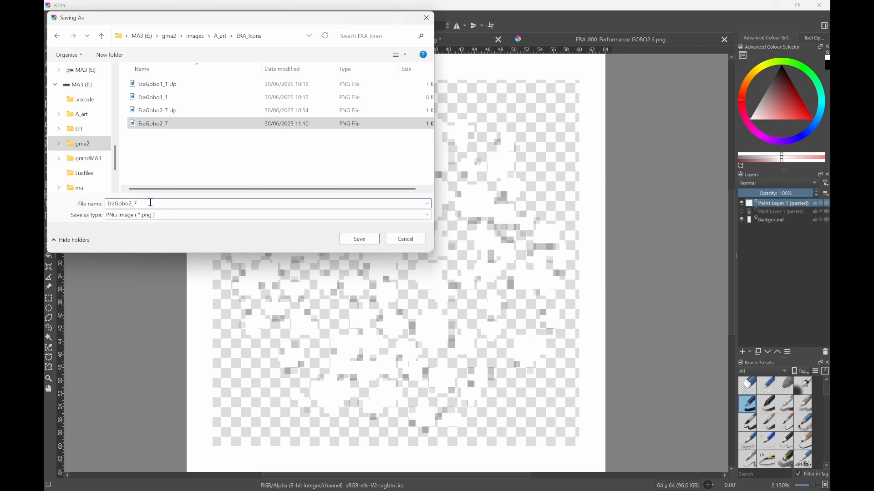
key(BackSpace)
text(5)
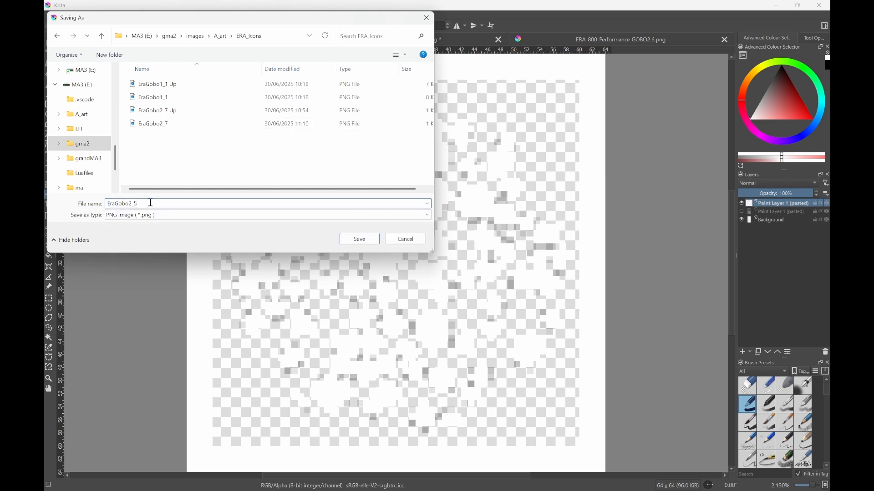
click(360, 240)
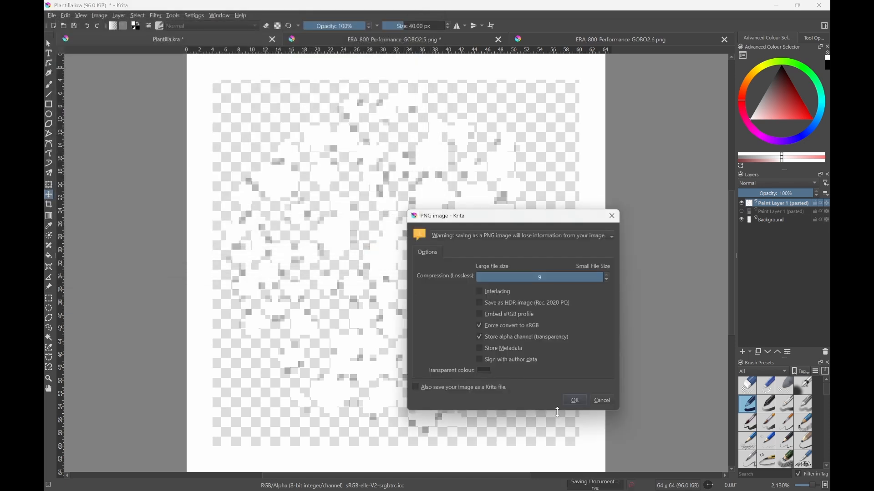
click(577, 401)
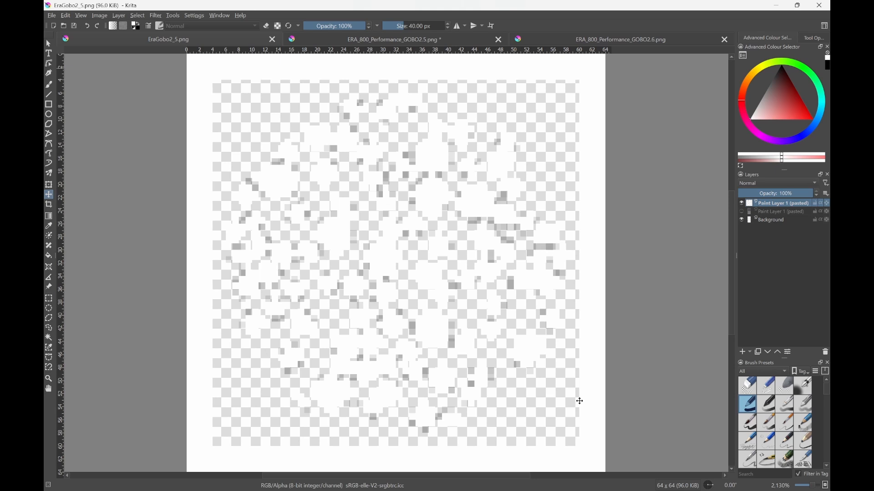
Hide the white Background layer, show the black square layer, and save this version as the PNG file EraGobo2_5 Up.
click(743, 221)
click(742, 212)
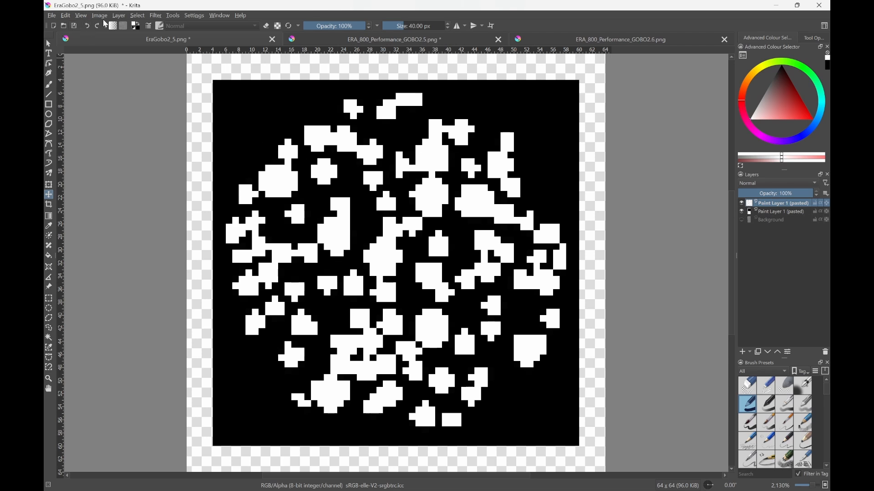
click(52, 16)
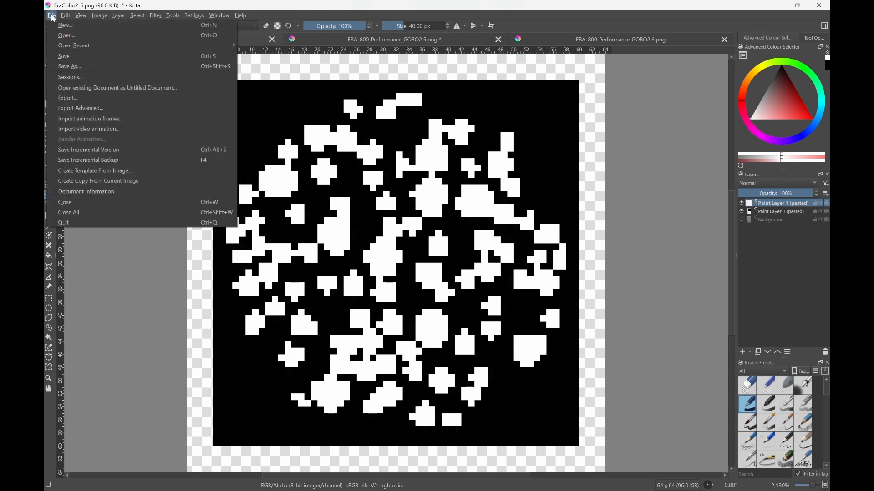
click(71, 67)
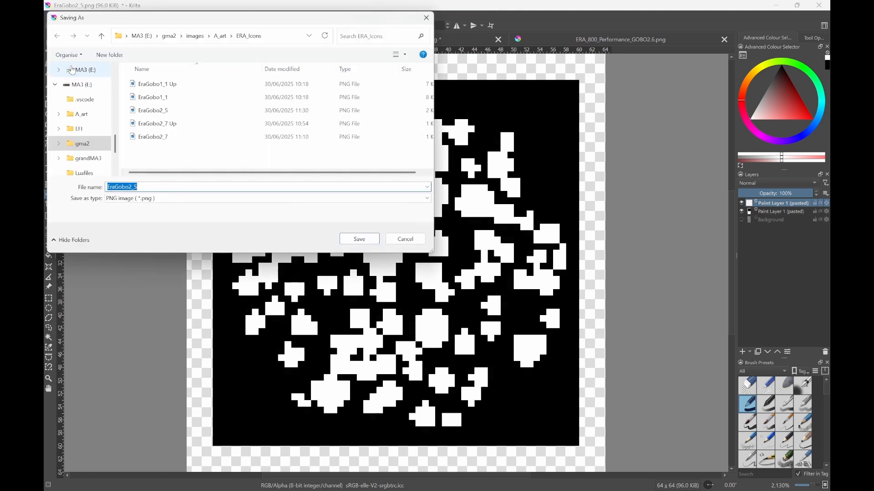
click(159, 185)
text(Up)
click(360, 240)
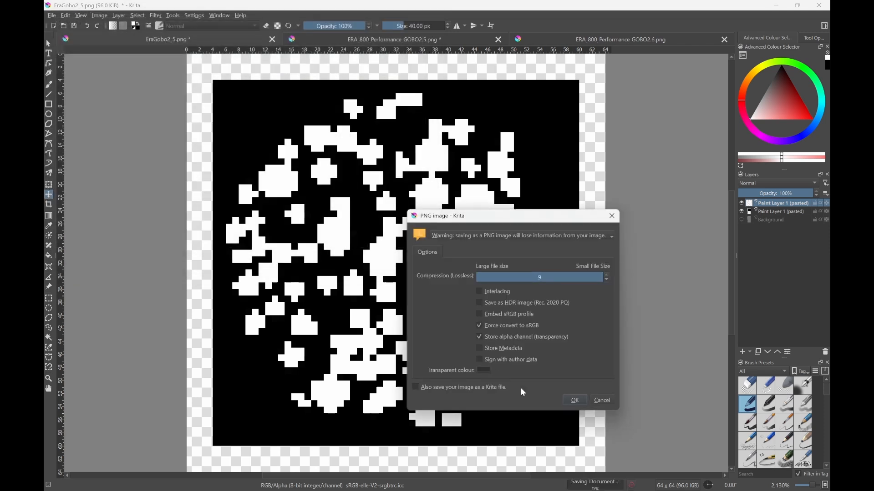
click(577, 399)
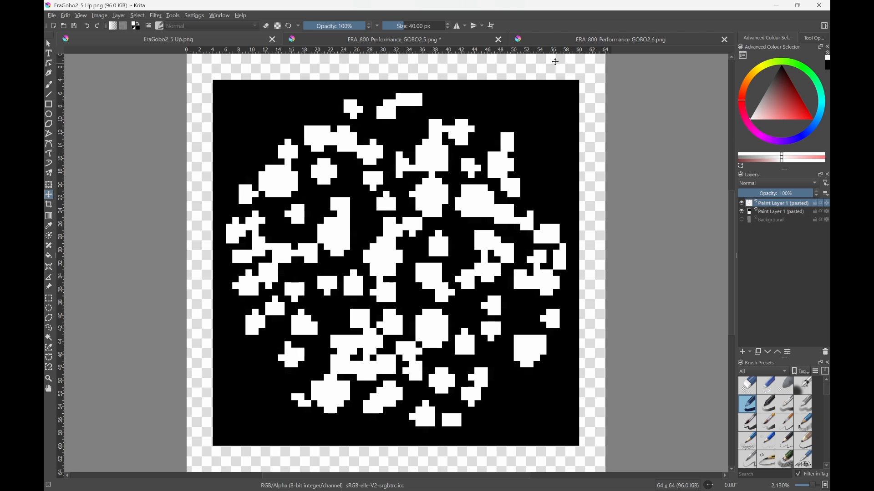
In ERA_800_Performance_GOBO2.6.png, select the black areas outside and inside the white ring and delete them to transparency.
click(556, 40)
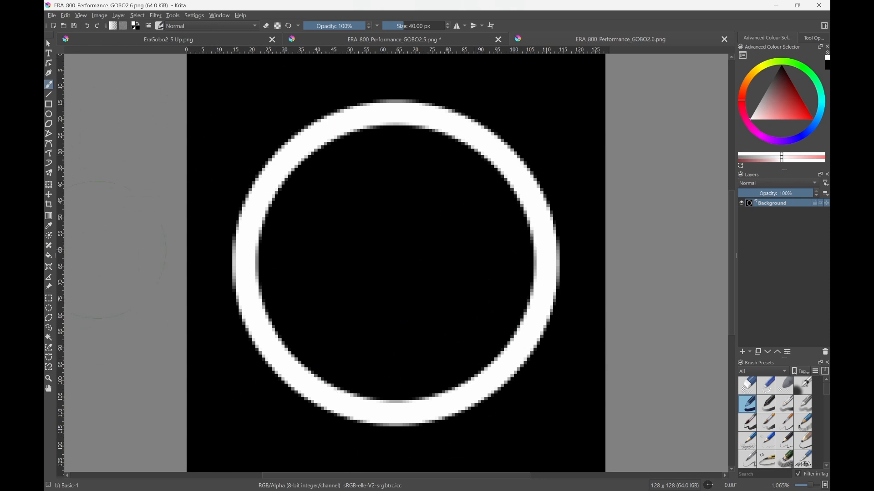
click(49, 337)
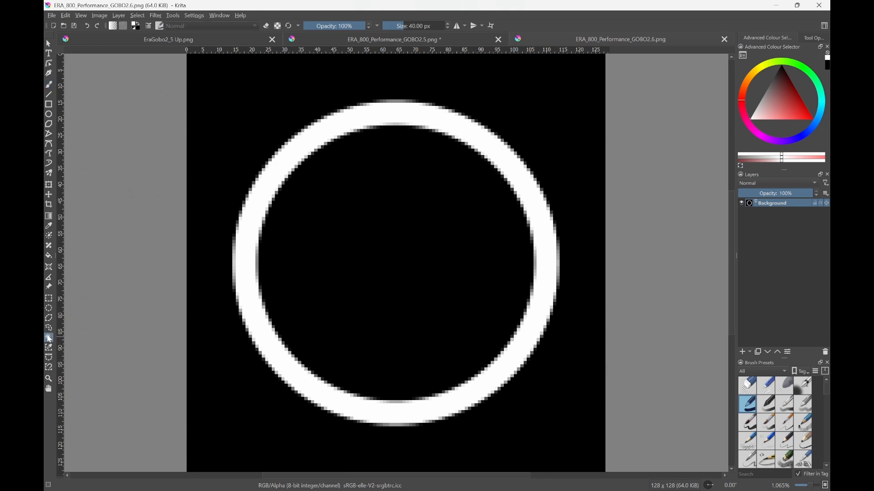
click(254, 119)
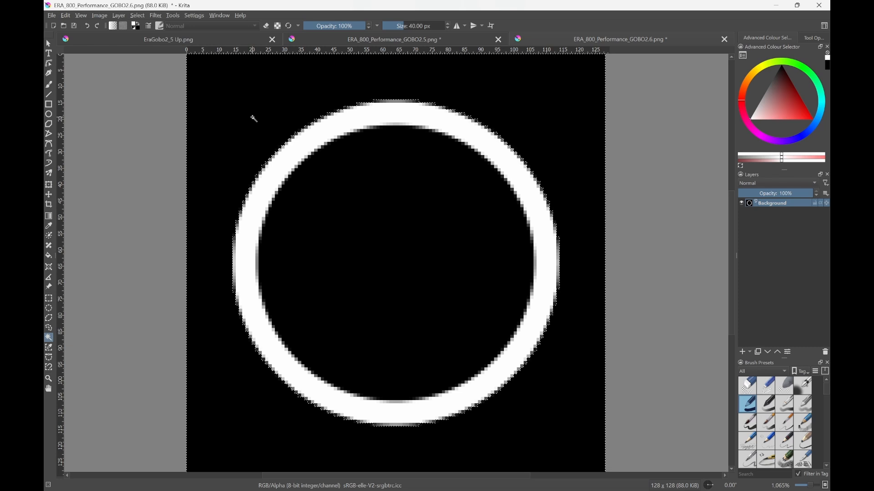
key(Delete)
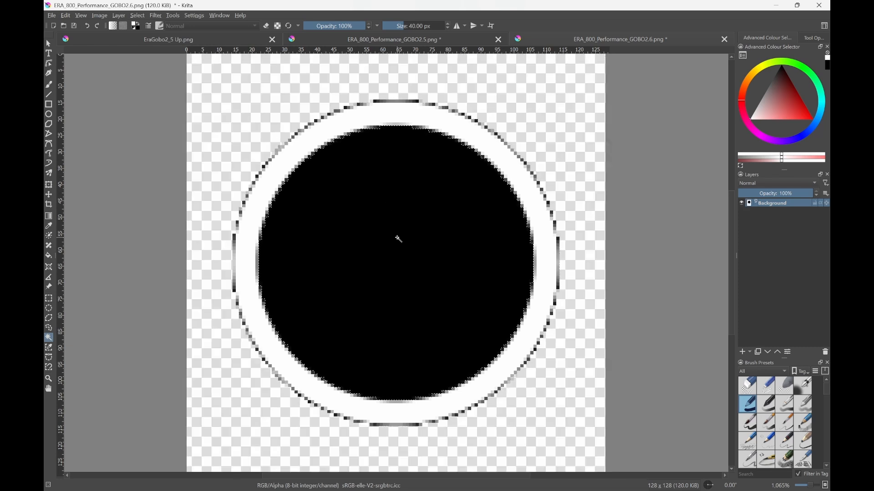
key(Delete)
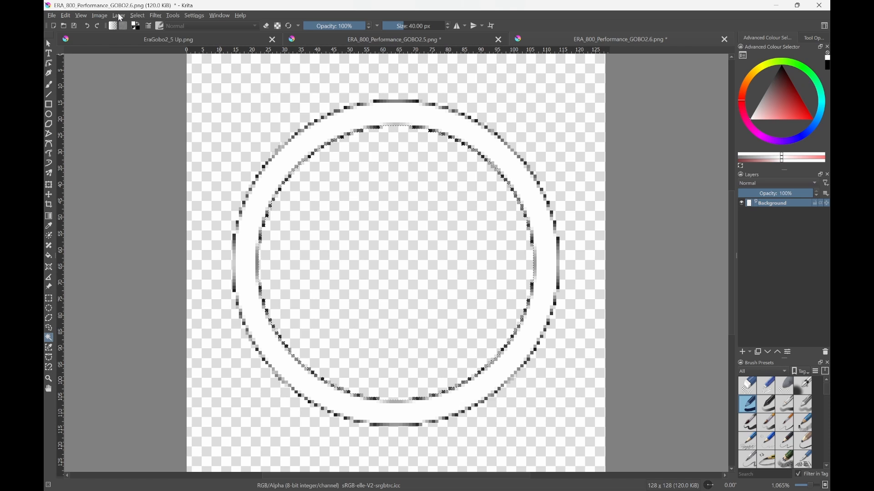
Scale the ring image ERA_800_Performance_GOBO2.6.png down to 64 px wide with proportions constrained.
click(100, 16)
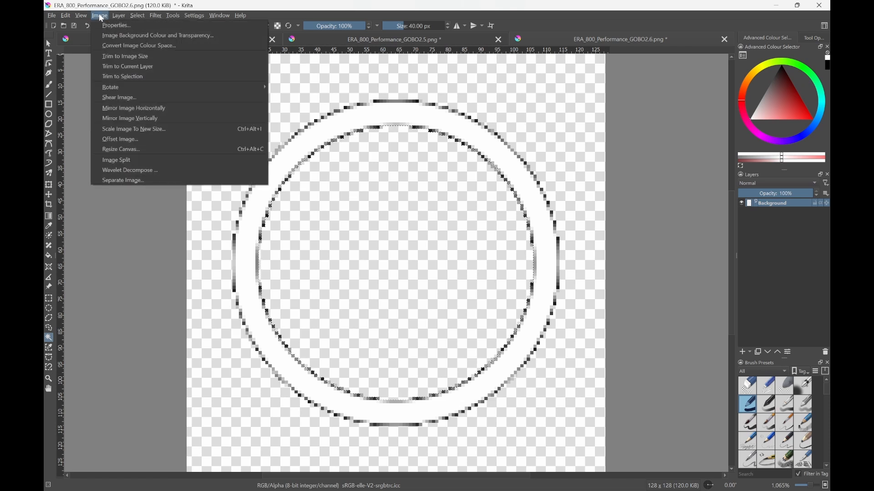
click(141, 129)
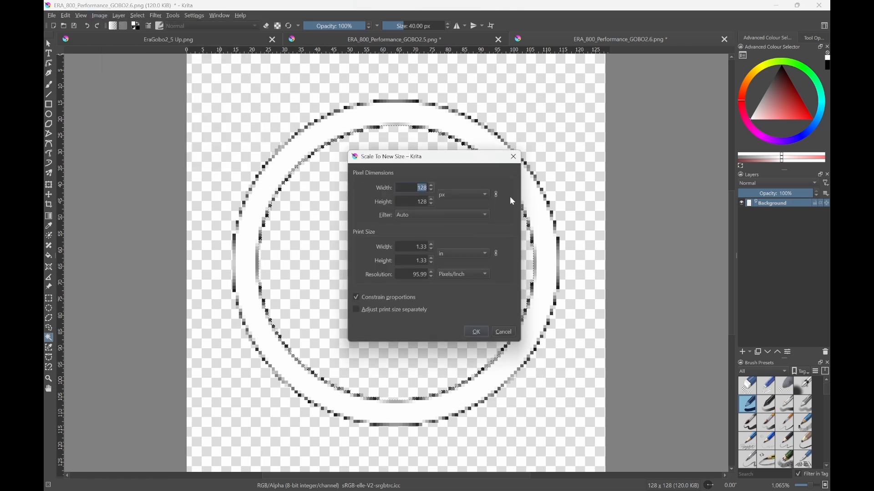
text(64)
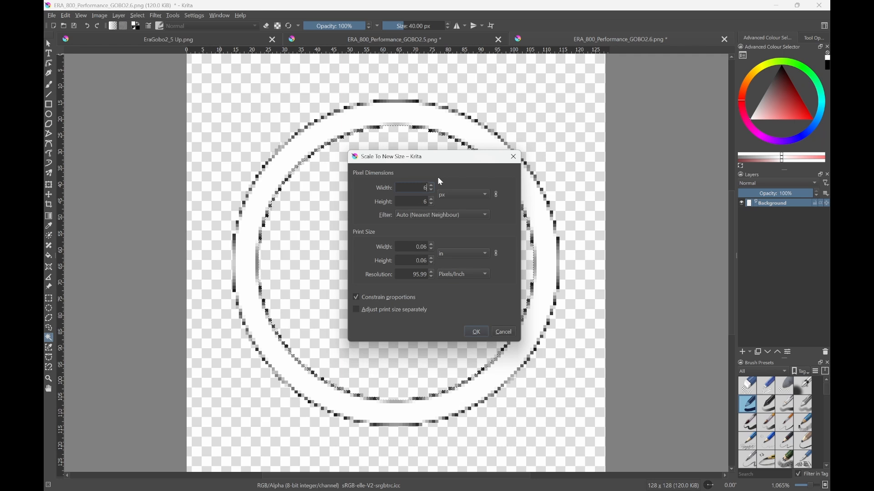
key(Return)
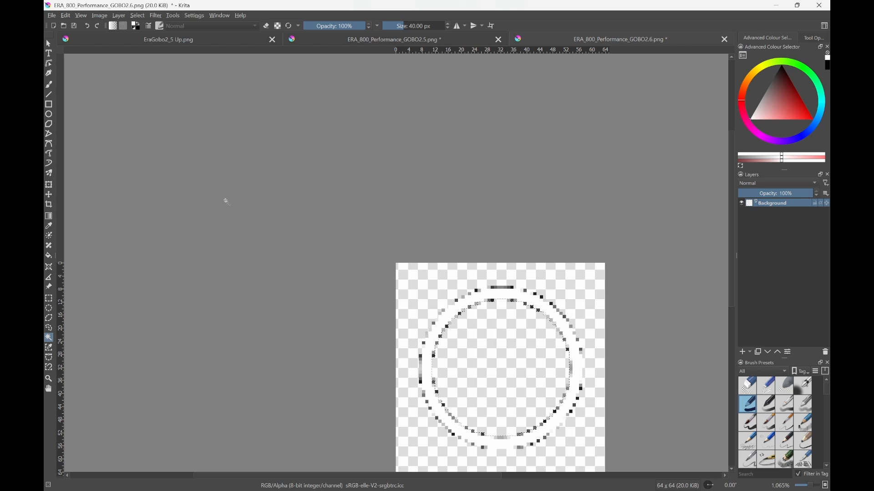
Copy the whole ring image into the EraGobo2_5 Up.png document as a new layer and hide the old speckled gobo layer.
key(ctrl+a)
click(218, 41)
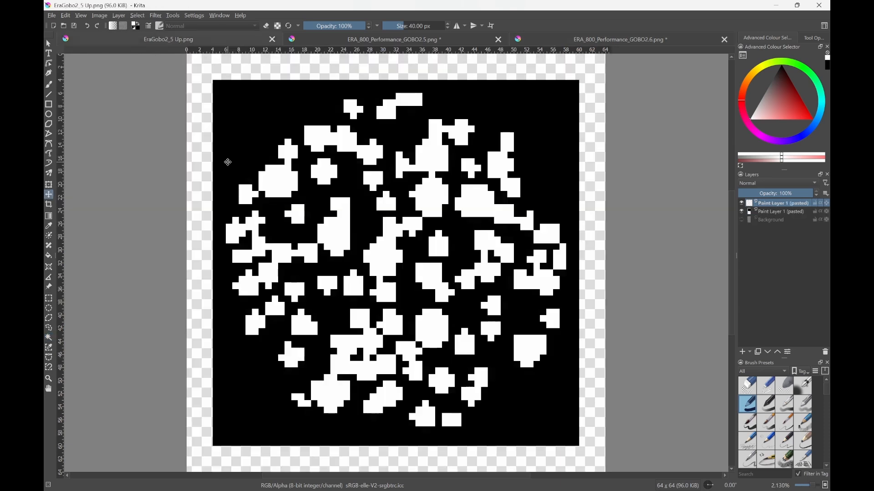
key(ctrl+v)
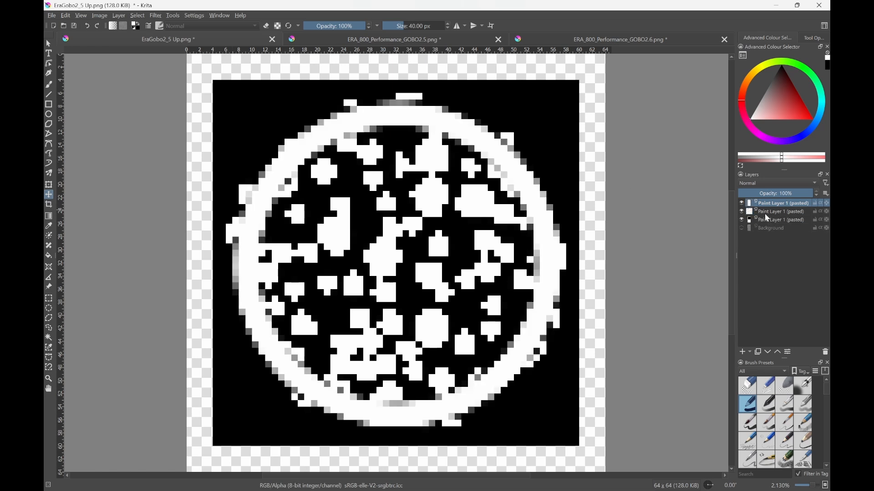
click(742, 212)
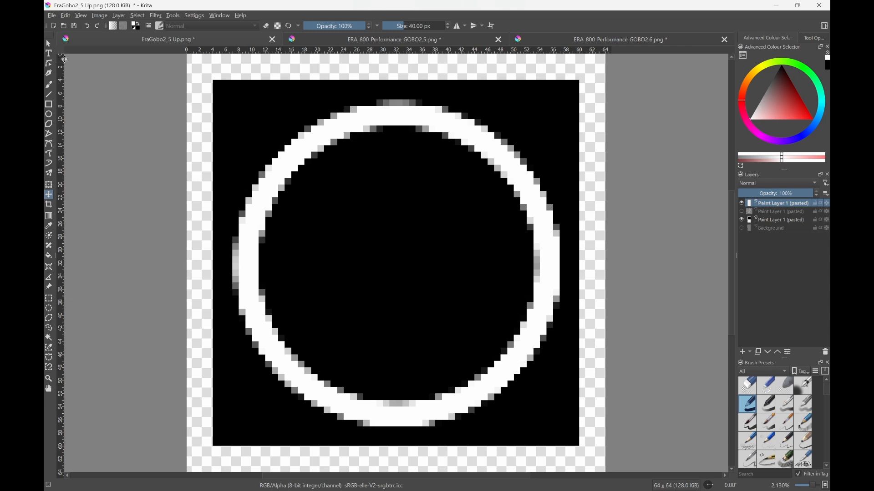
Save the ring on the black square as the PNG file EraGobo2_6 Up in the ERA_Icons folder, storing the alpha channel.
click(51, 15)
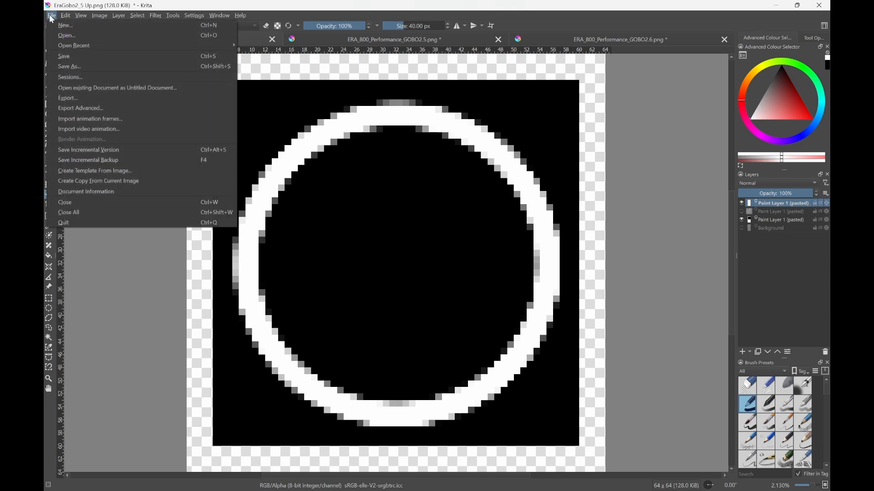
click(77, 70)
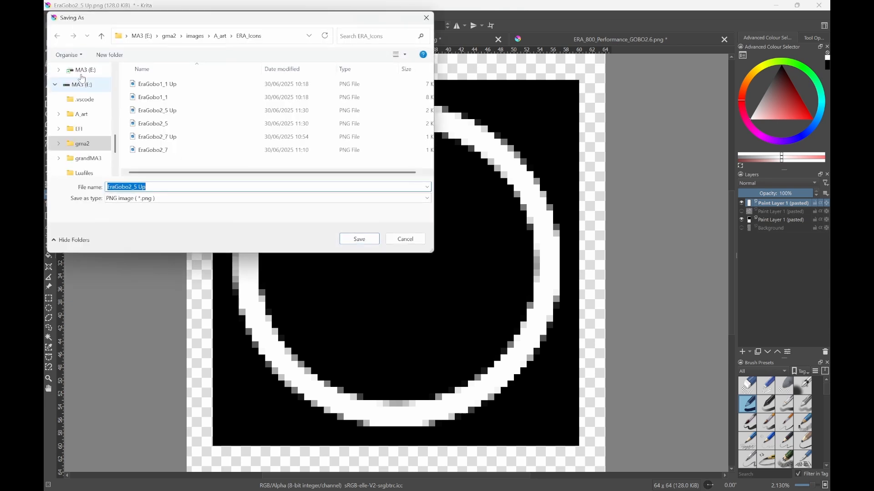
click(137, 186)
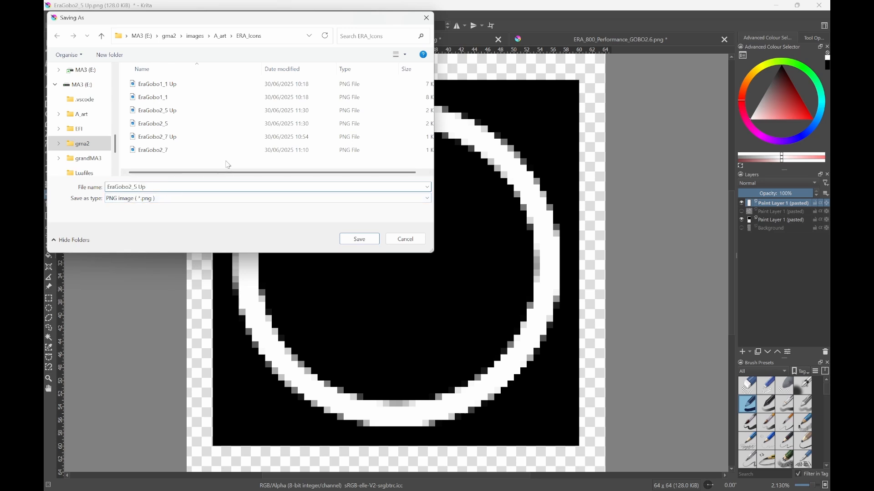
key(BackSpace)
text(6)
click(352, 239)
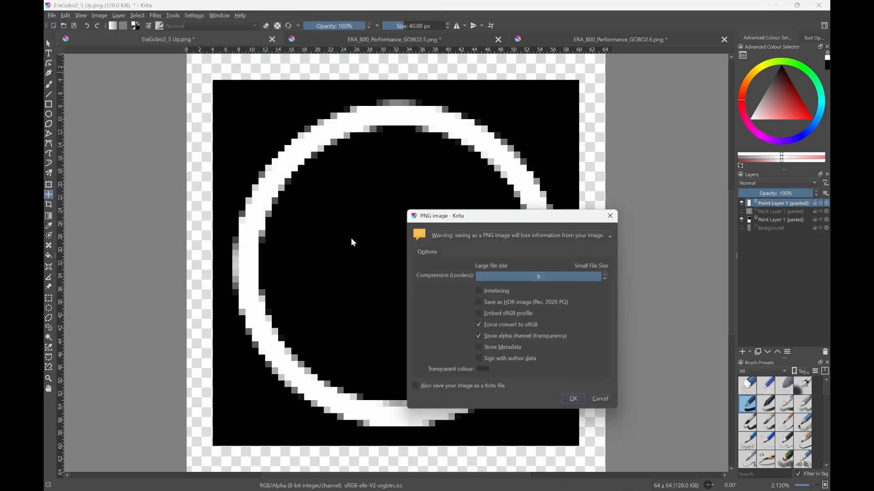
click(575, 403)
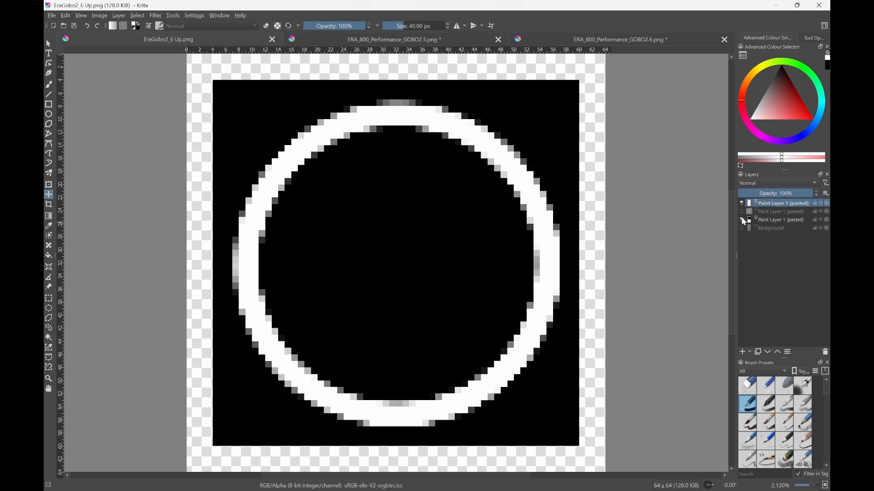
Hide the black square layer, show the white Background layer, and save this version as the PNG file EraGobo2_6.
click(742, 221)
click(744, 229)
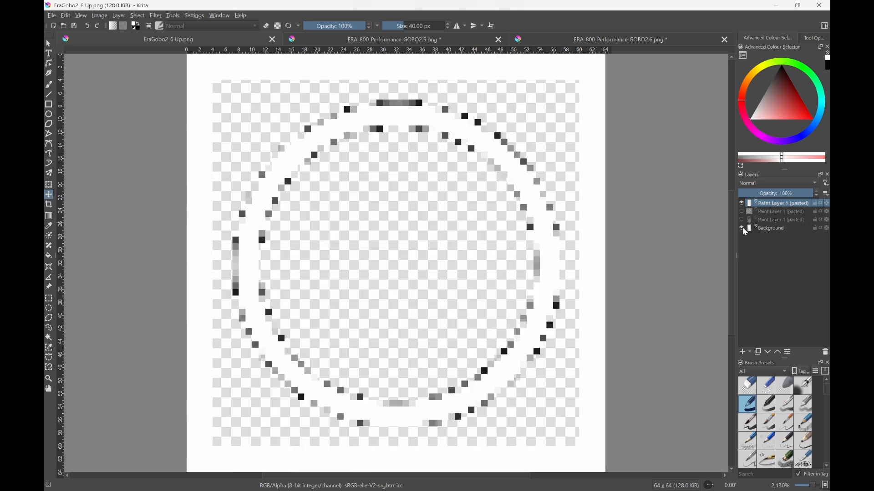
click(52, 17)
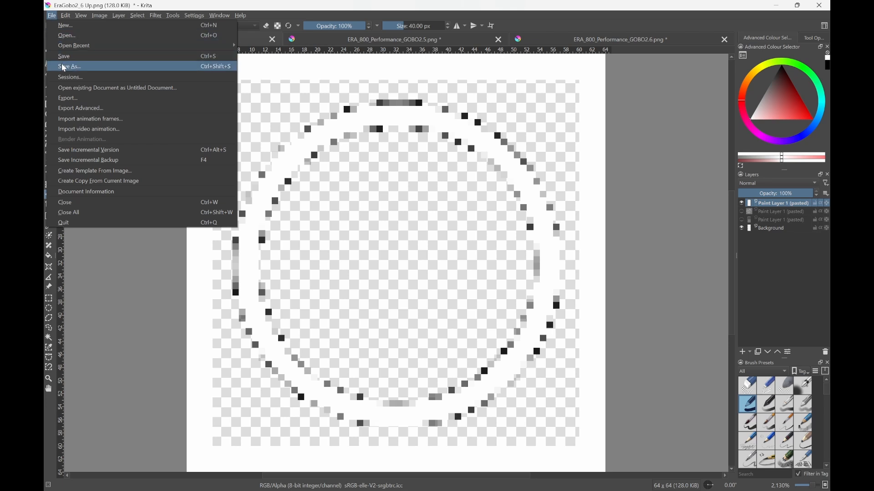
click(91, 67)
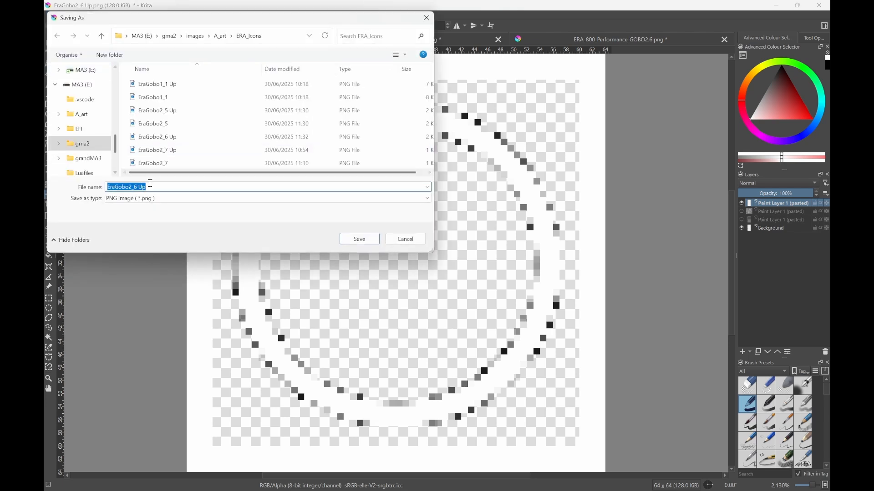
click(160, 191)
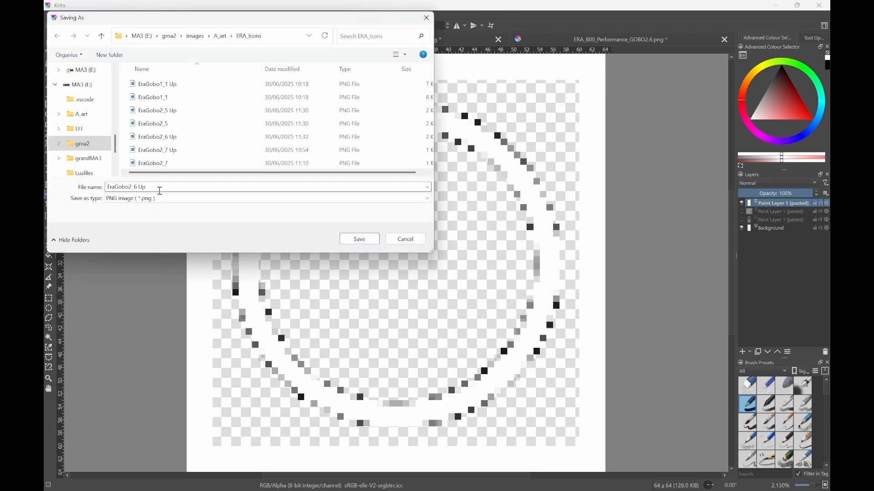
key(BackSpace)
key(BackSpace)
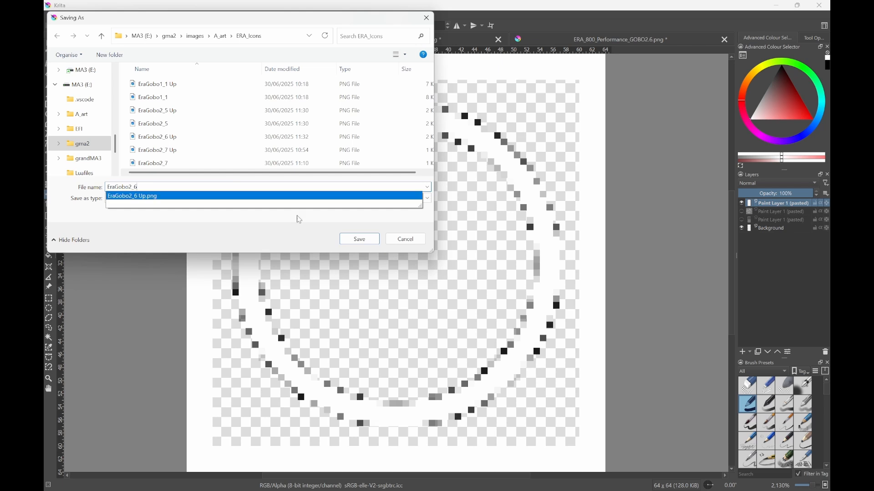
click(367, 241)
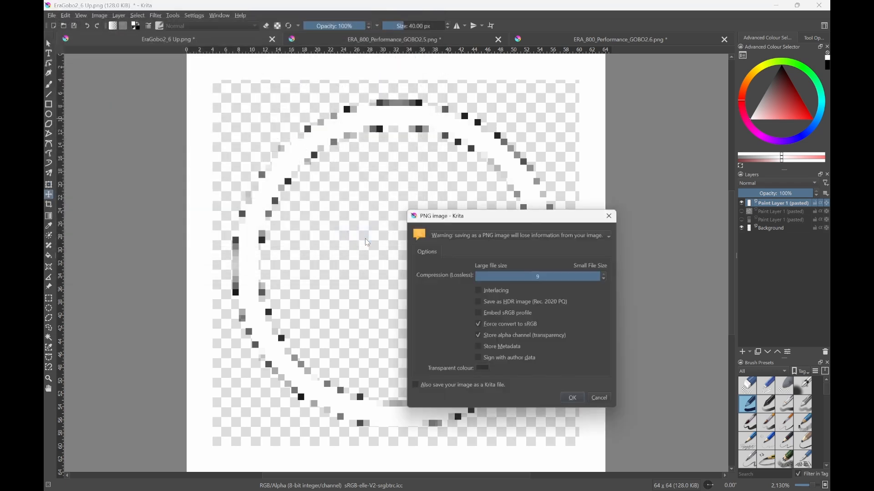
click(573, 400)
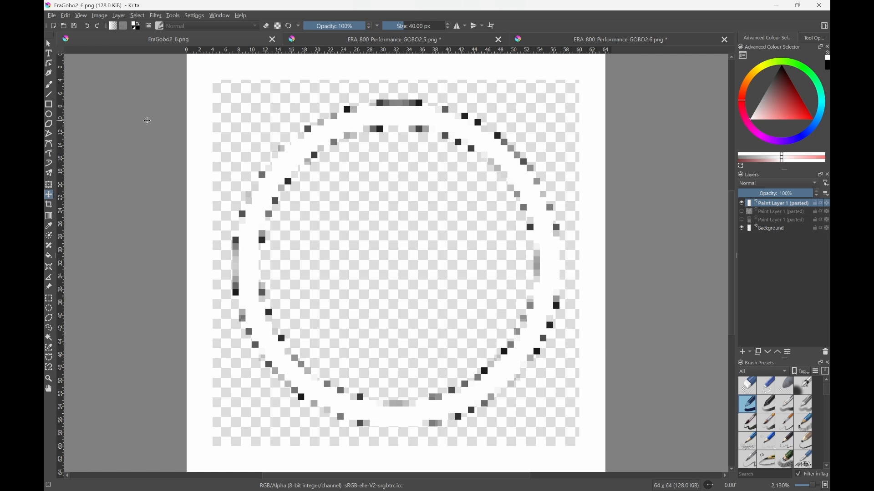
Switch to grandMA2 onPC, dismiss the cue selection dialog, and bring up Screen 2 with the image pool.
mouse_move(344, 490)
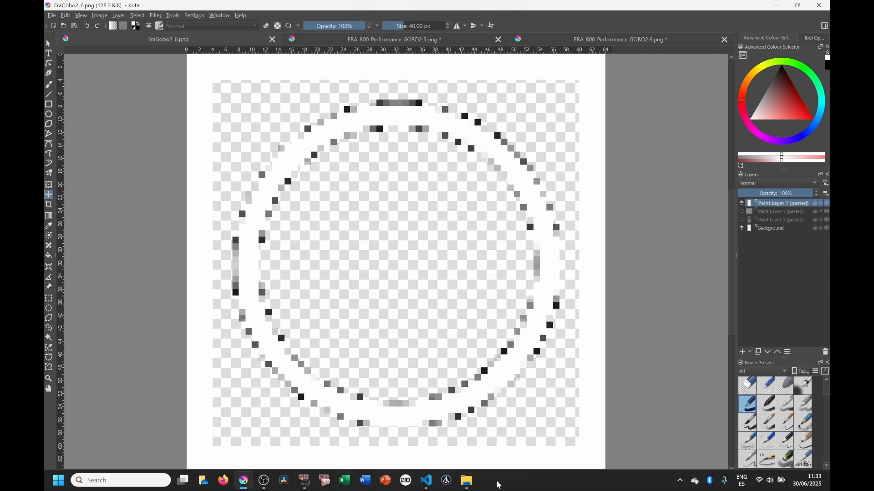
click(304, 484)
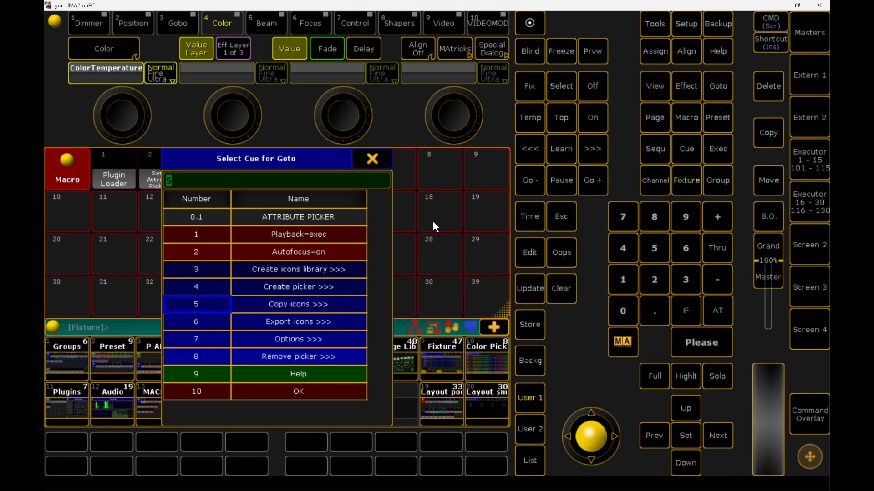
click(372, 159)
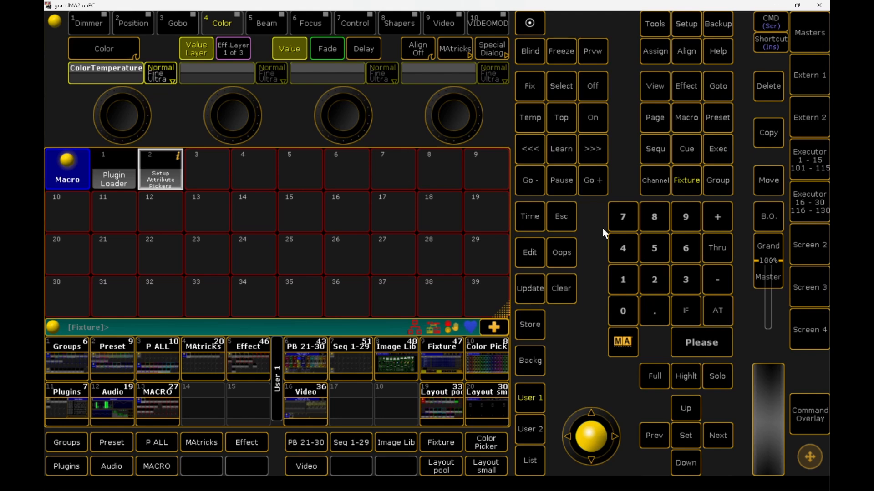
click(803, 245)
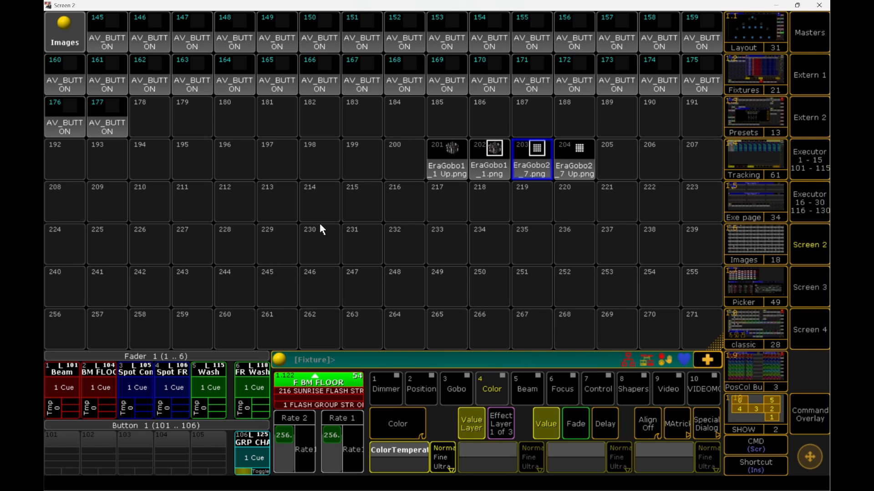
Open the empty image pool slot 211 for editing and start importing an image into it.
click(621, 198)
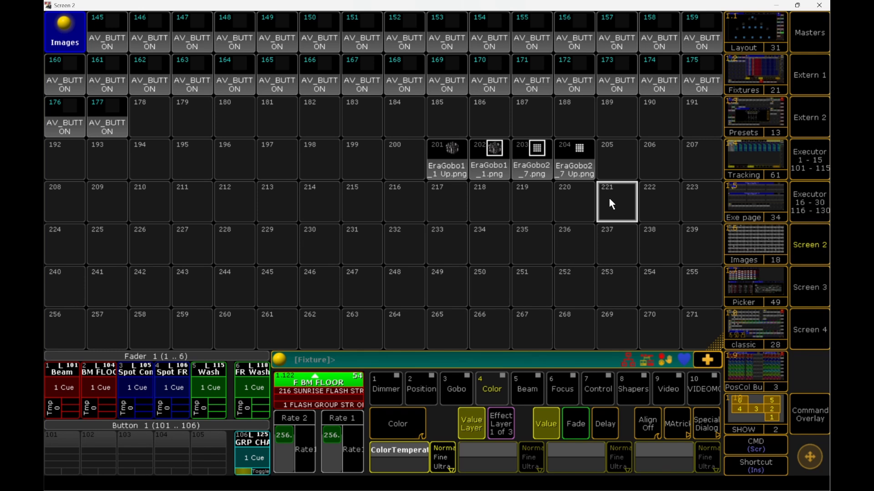
click(187, 210)
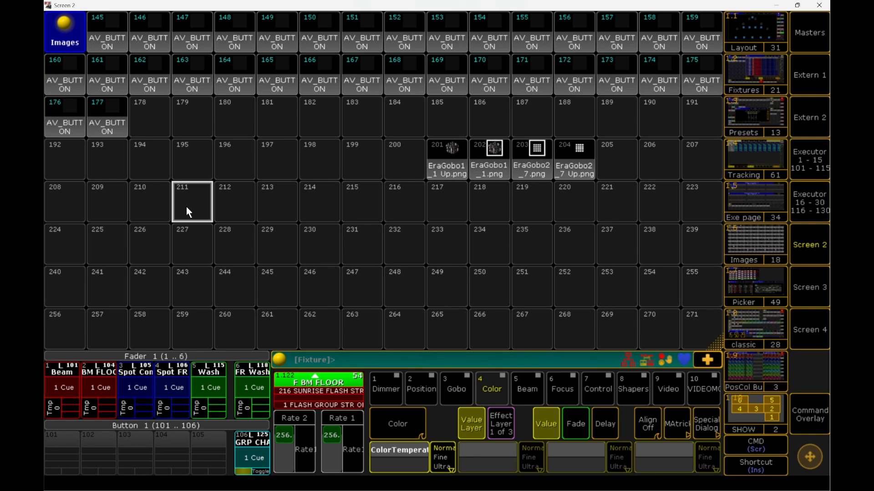
click(187, 207)
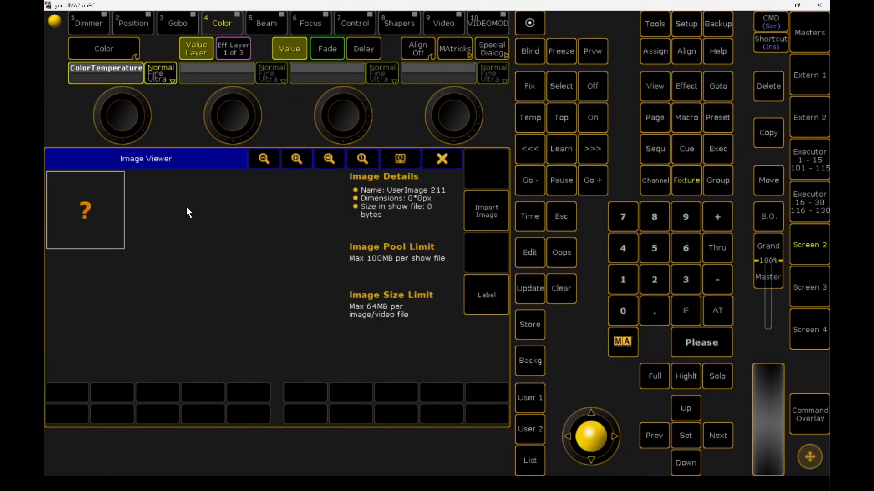
click(484, 218)
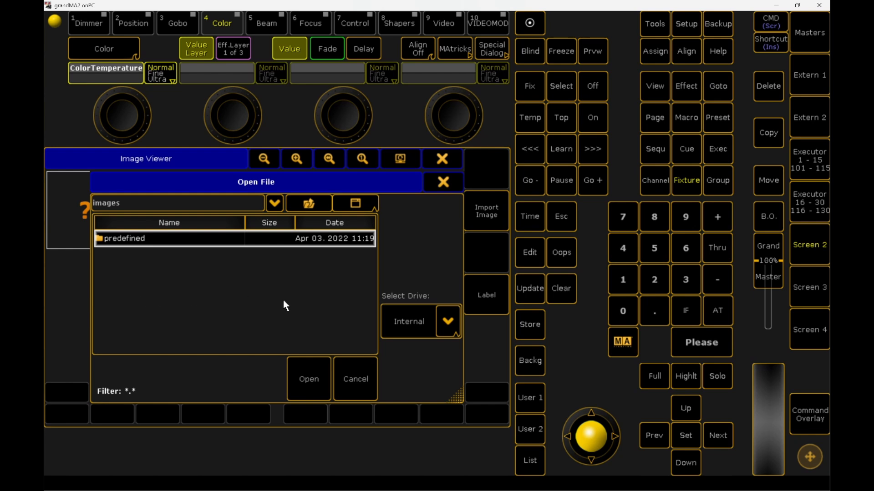
Choose the MA3 drive as the import source and open its images/A_art/ERA_Icons folder.
click(445, 321)
click(407, 379)
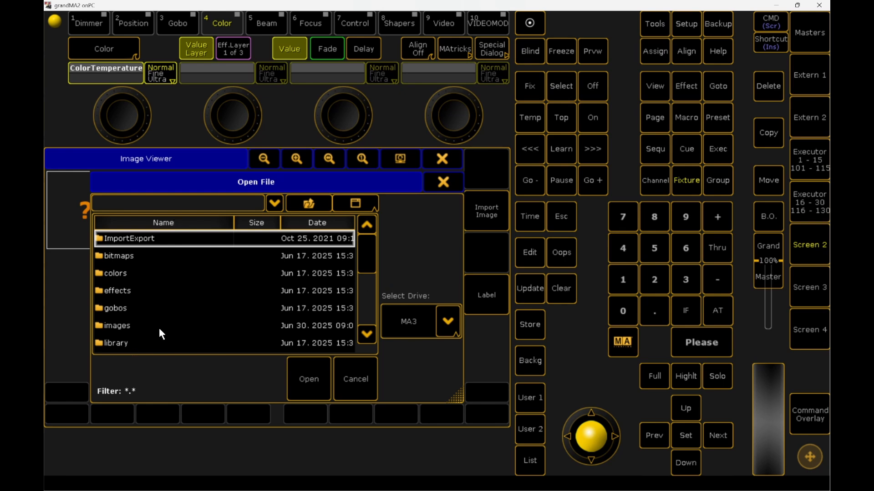
double_click(117, 326)
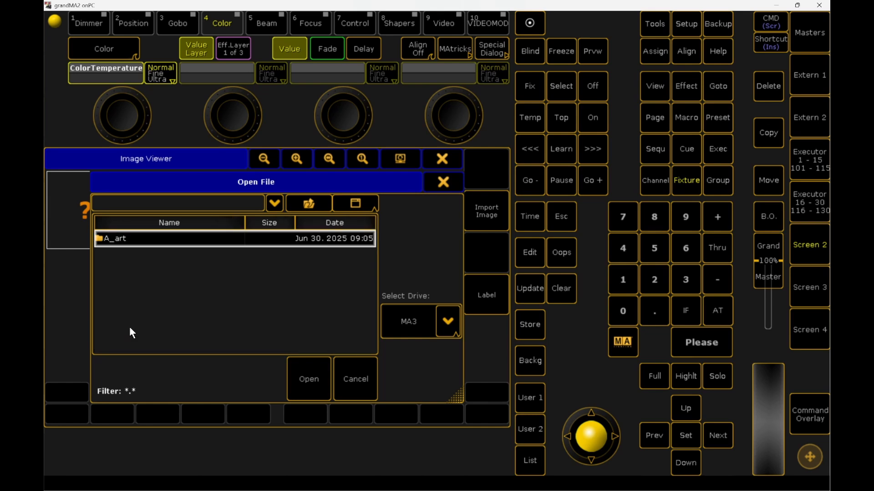
double_click(160, 242)
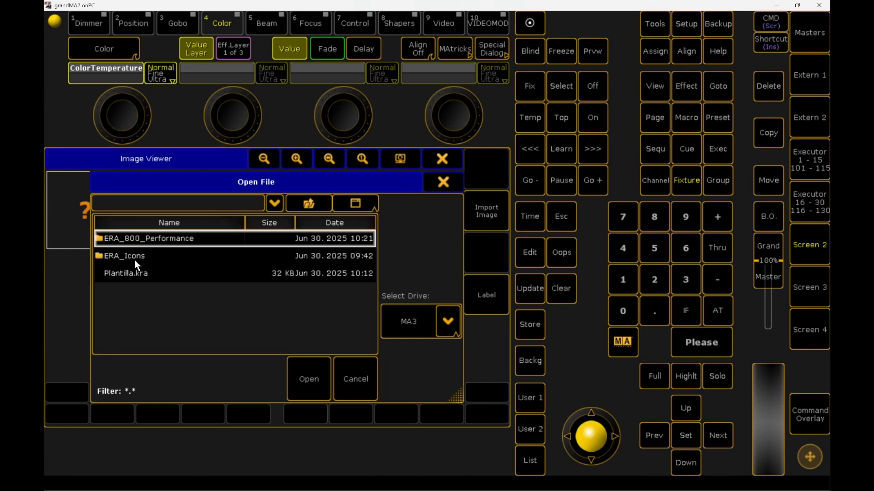
double_click(135, 258)
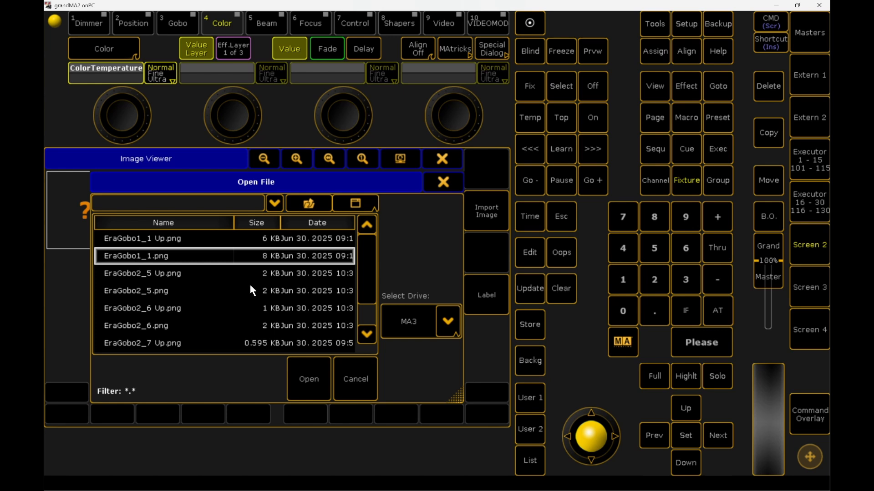
Import the four files from EraGobo2_5 Up.png through EraGobo2_6.png into the image pool and close the image viewer.
click(126, 272)
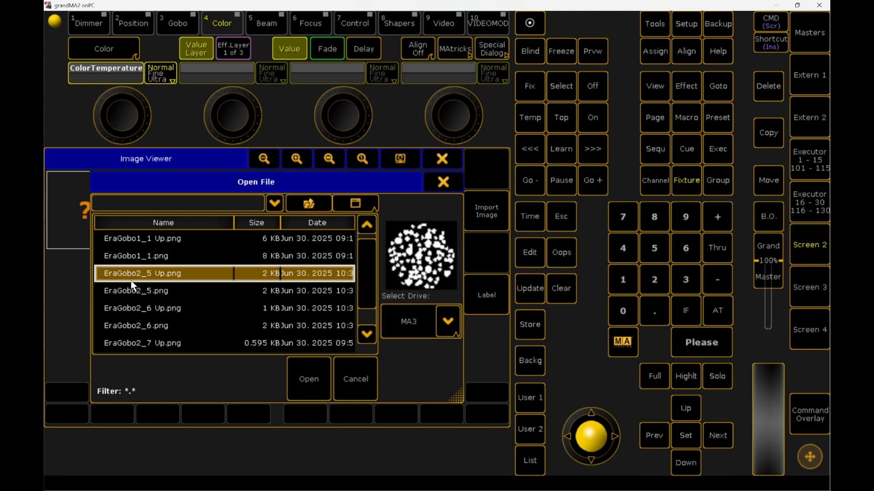
shift+click(133, 325)
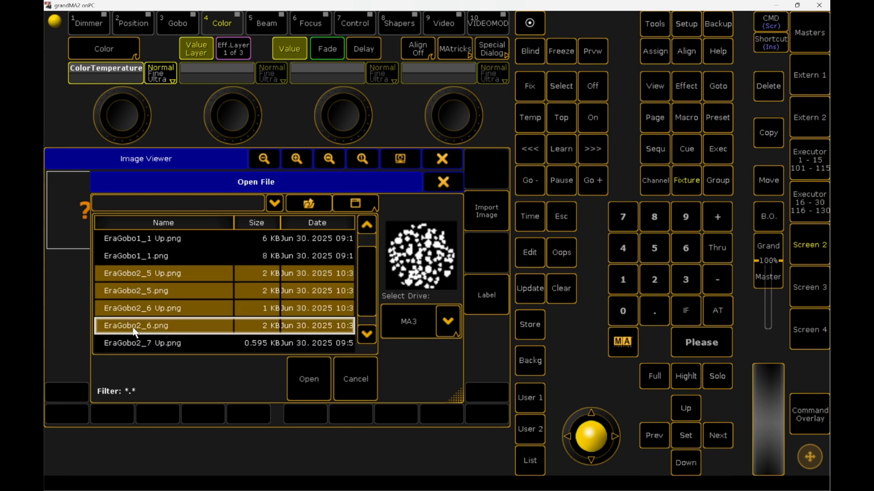
click(308, 378)
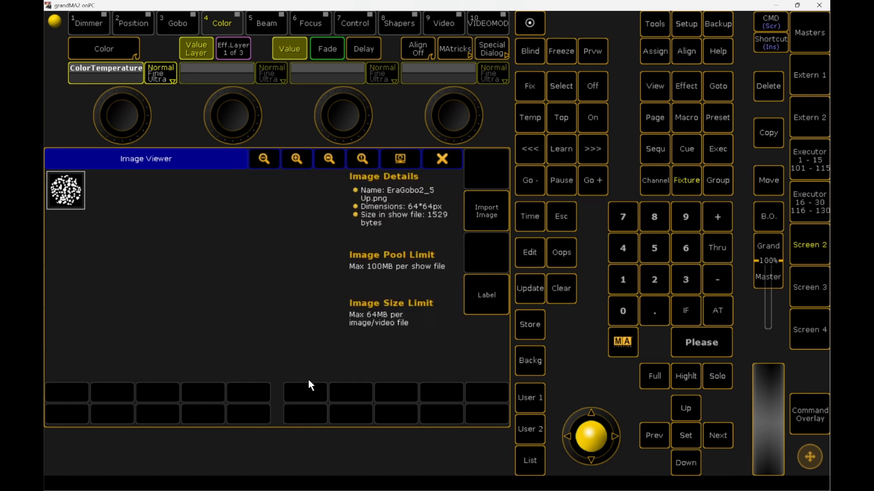
click(442, 159)
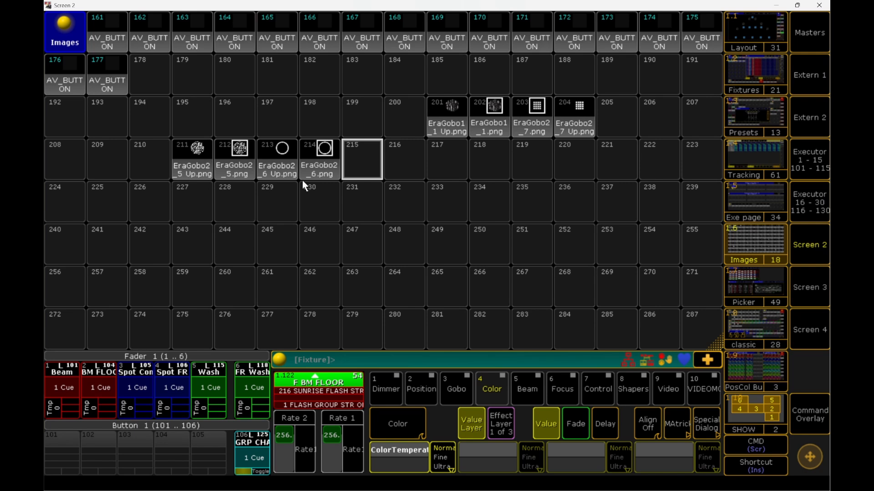
Leave the image pool on Screen 2 and open the icon export options of the Setup Attribute Pickers macro.
click(181, 145)
click(317, 160)
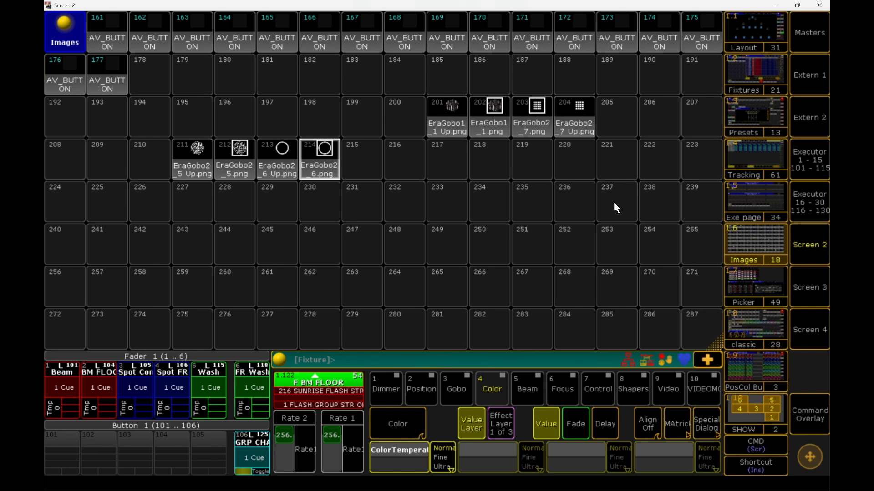
click(807, 251)
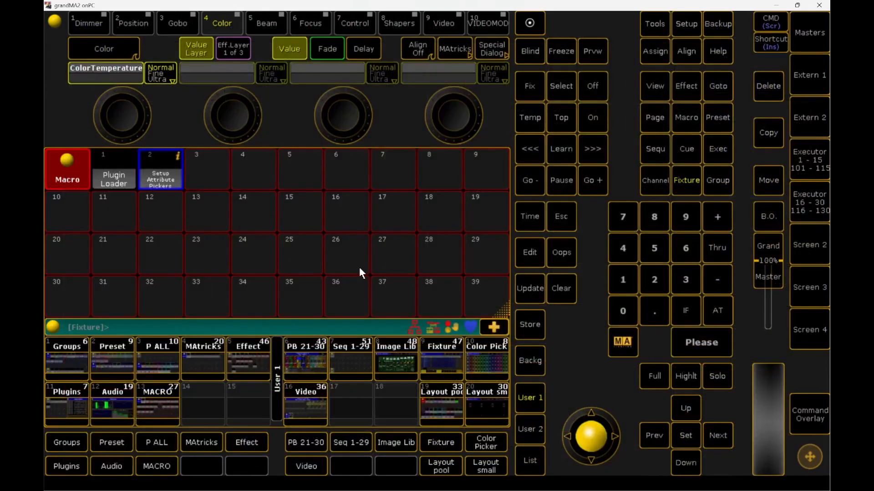
click(165, 176)
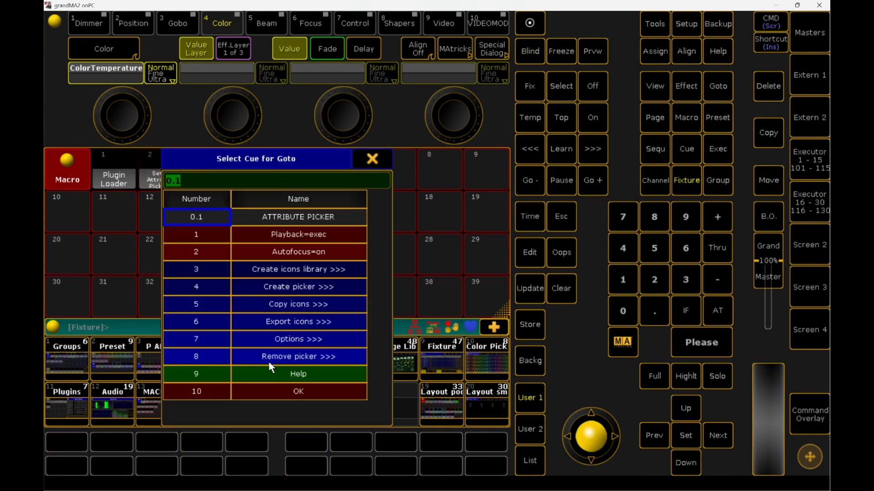
click(294, 321)
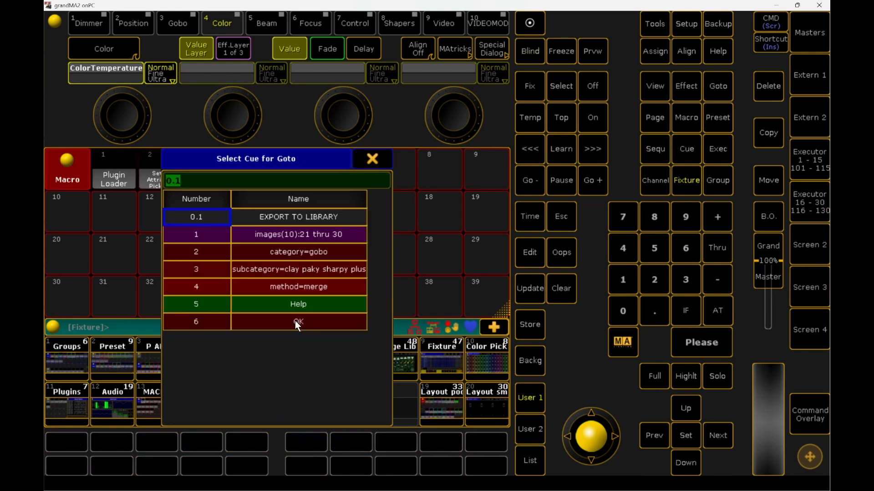
Set the range of images to export to the library to 211 thru 214.
click(308, 234)
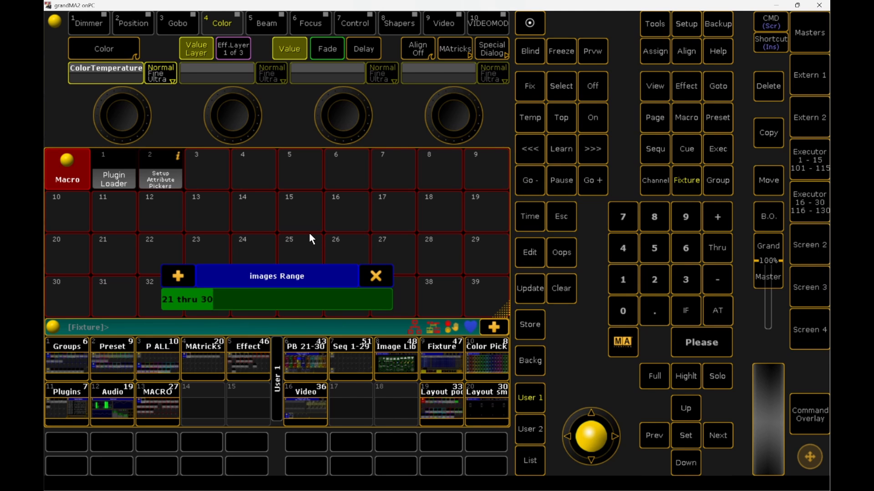
text(211)
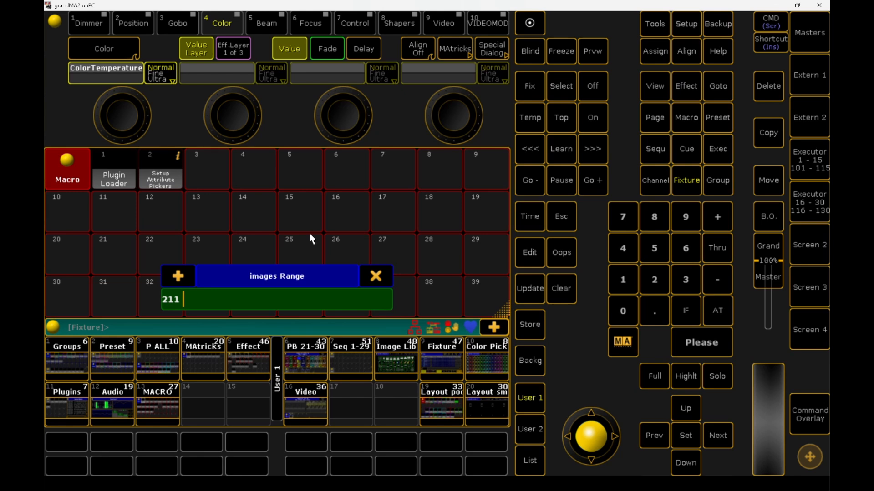
text( > 214)
key(Return)
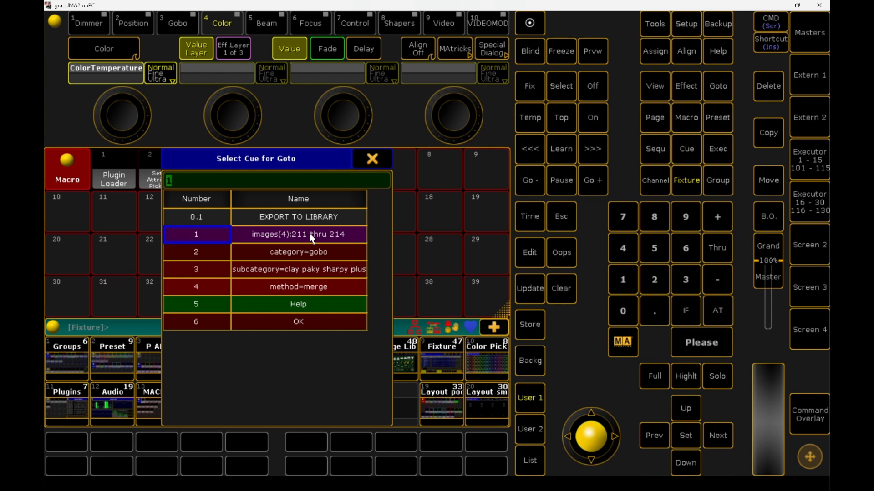
Set the export category to gobo and the subcategory to ERA 800.
click(296, 253)
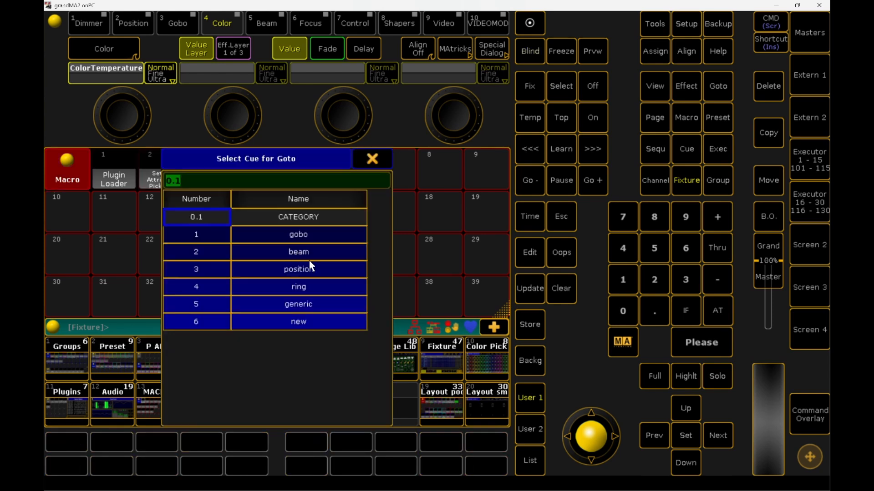
click(300, 235)
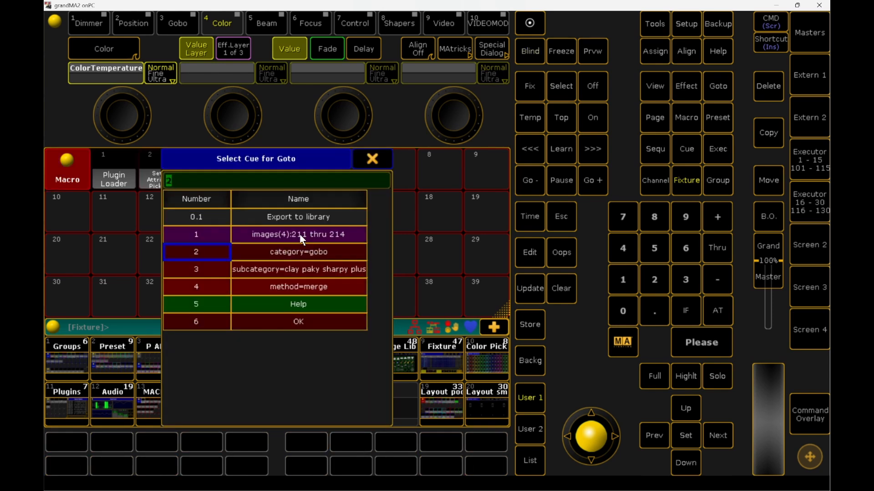
click(312, 274)
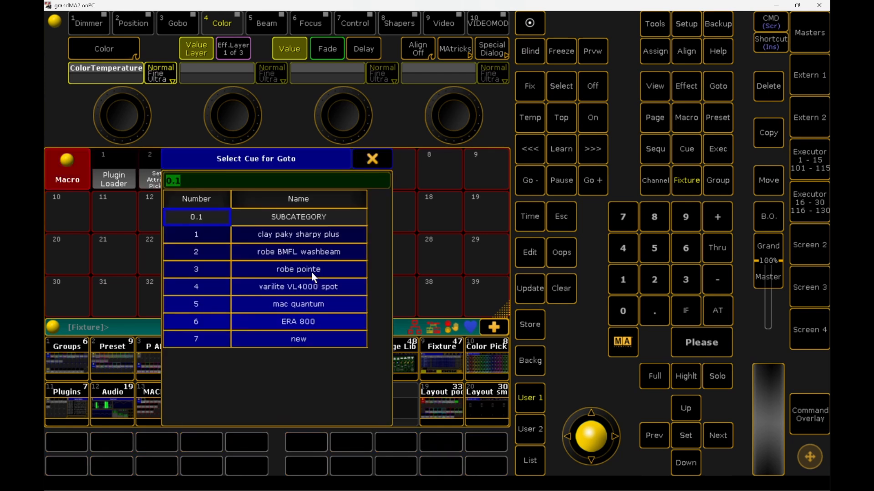
click(292, 323)
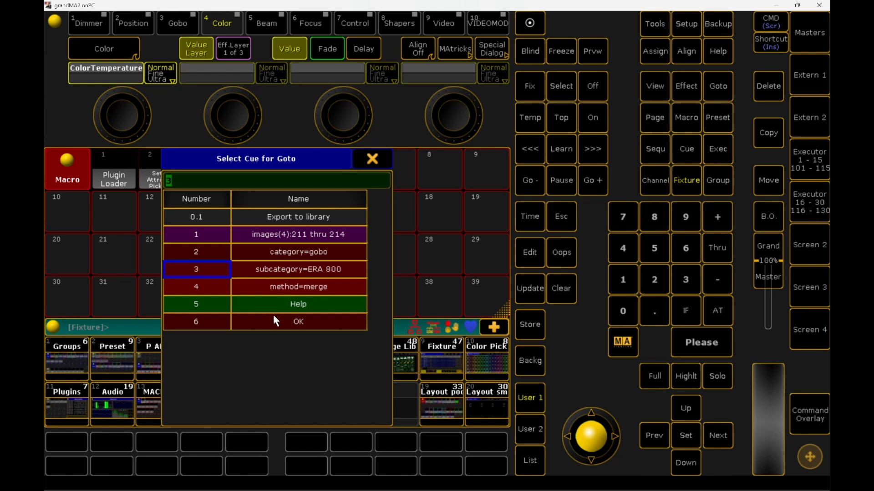
Choose merge as the export method and run the export to the library.
click(312, 285)
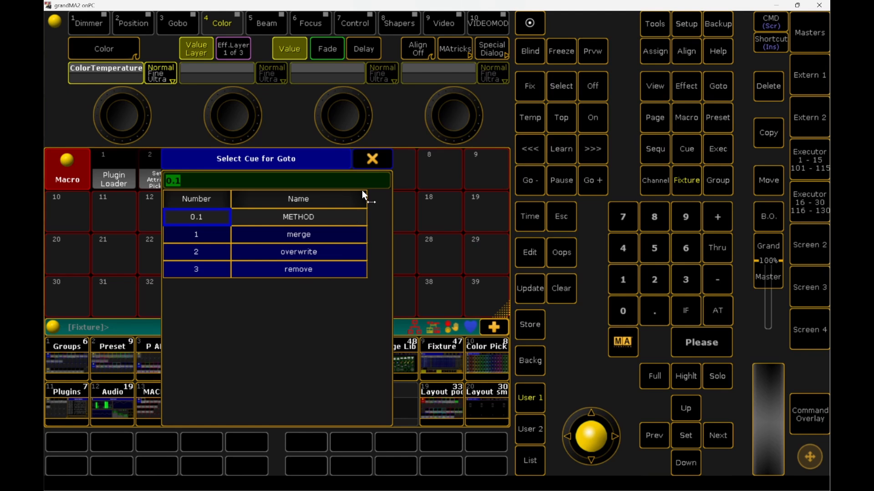
click(317, 235)
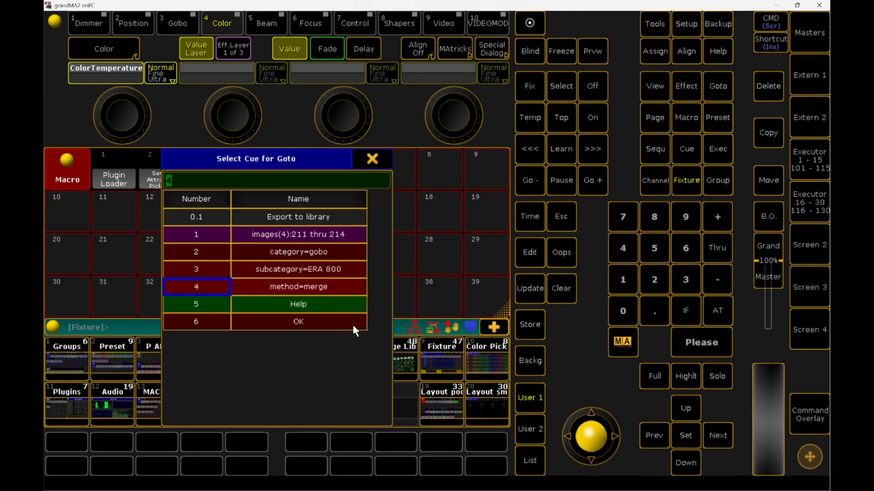
click(277, 325)
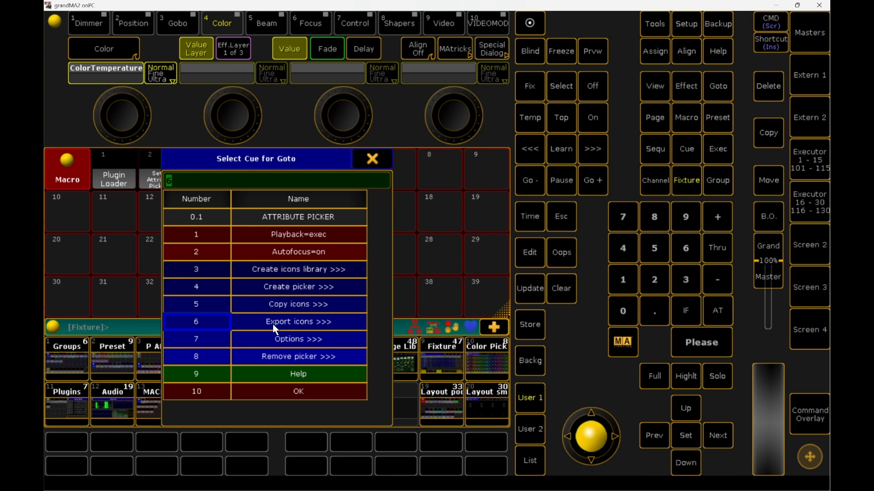
Create the icons library with the ERA 800 gobo icons included in the icon selection.
click(298, 269)
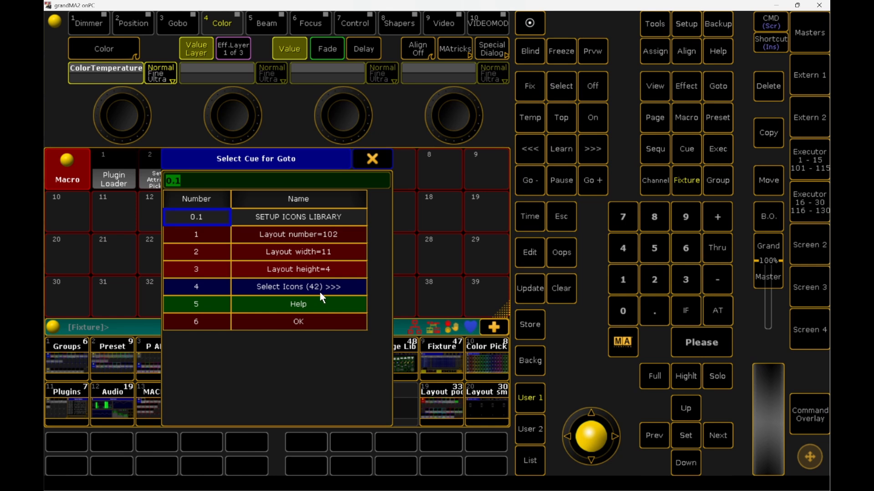
click(278, 292)
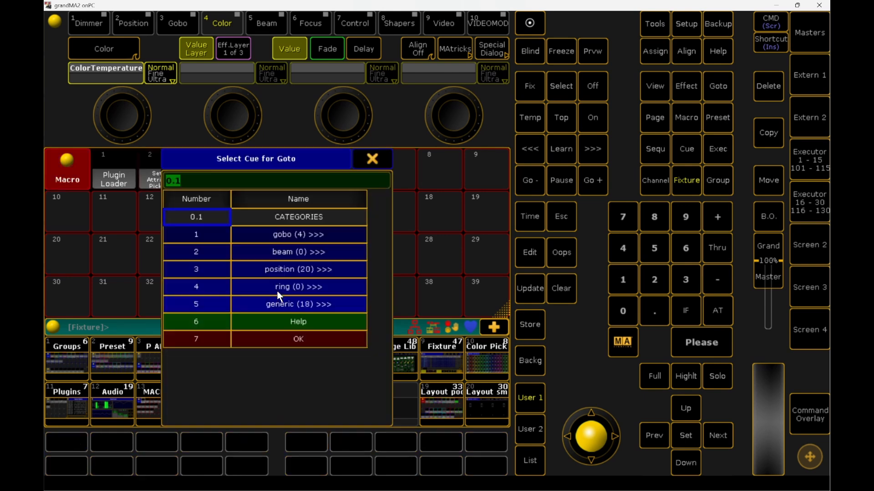
click(288, 234)
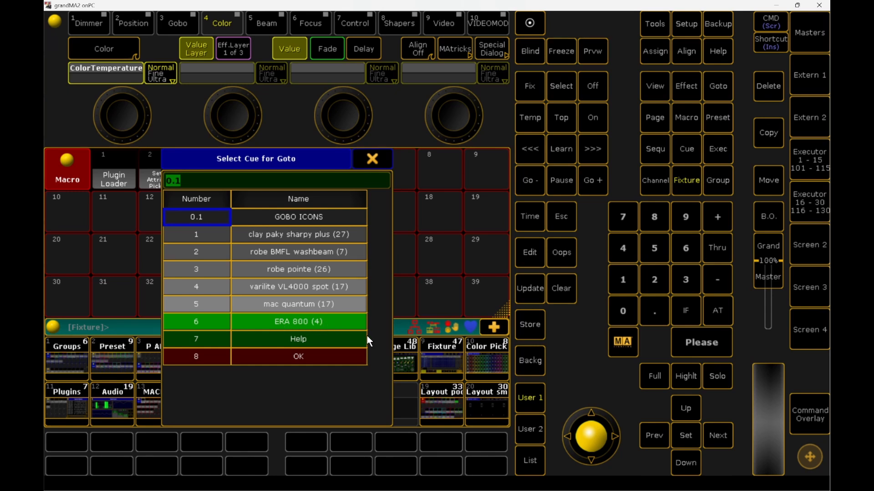
click(310, 359)
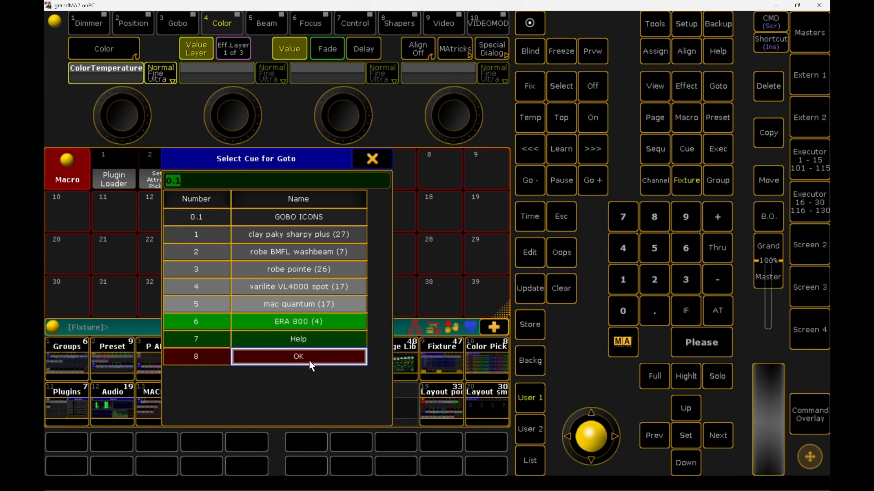
click(307, 340)
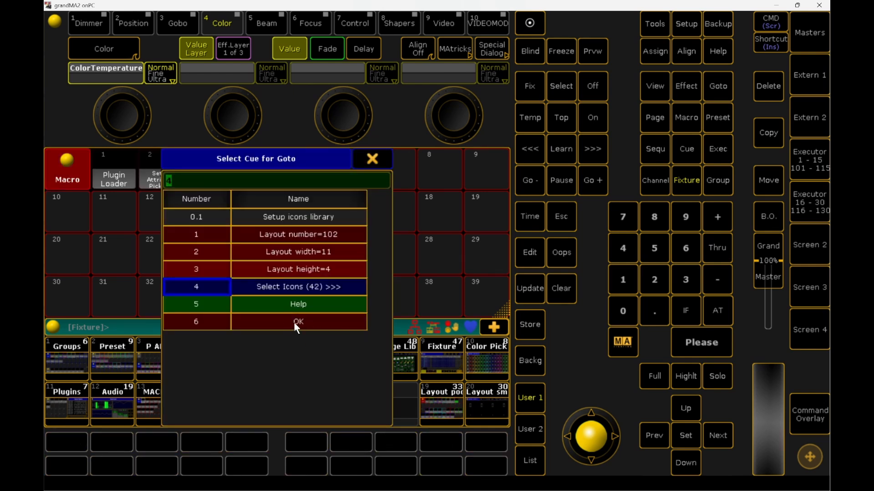
click(297, 323)
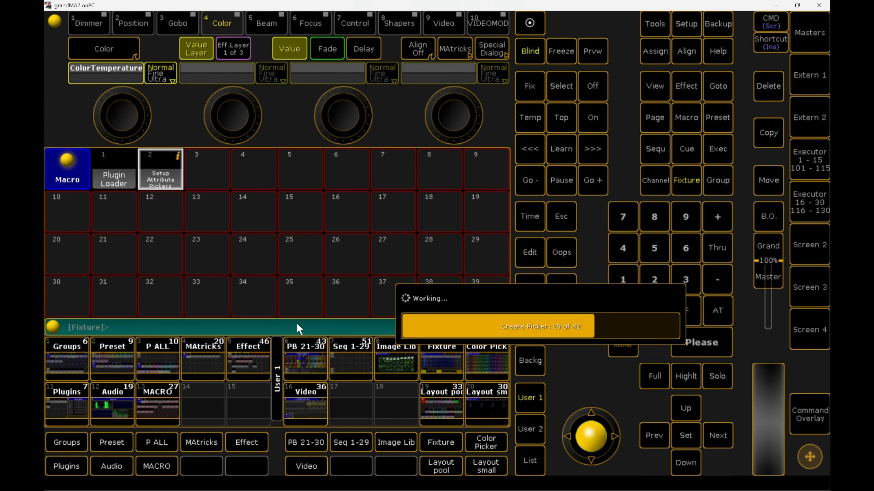
Show the Image Library layout, close the attribute picker setup, and try selecting the four ERA gobo icons, ending on the ring icon.
click(389, 367)
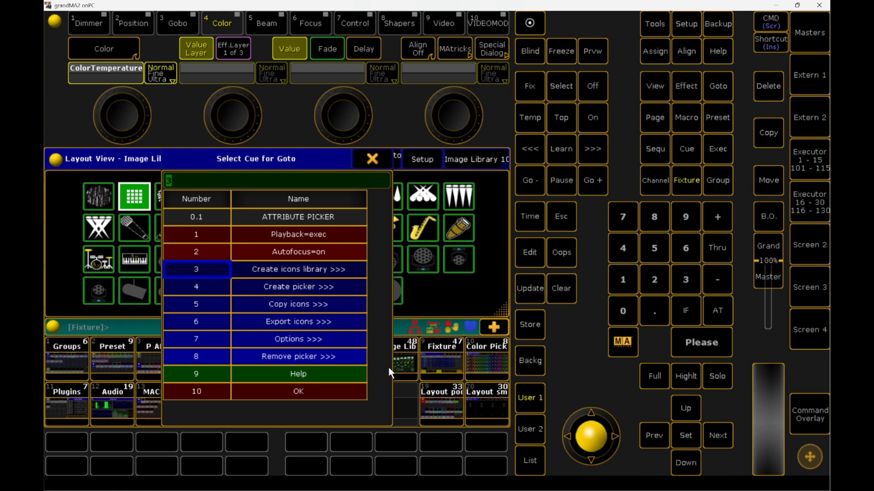
click(286, 391)
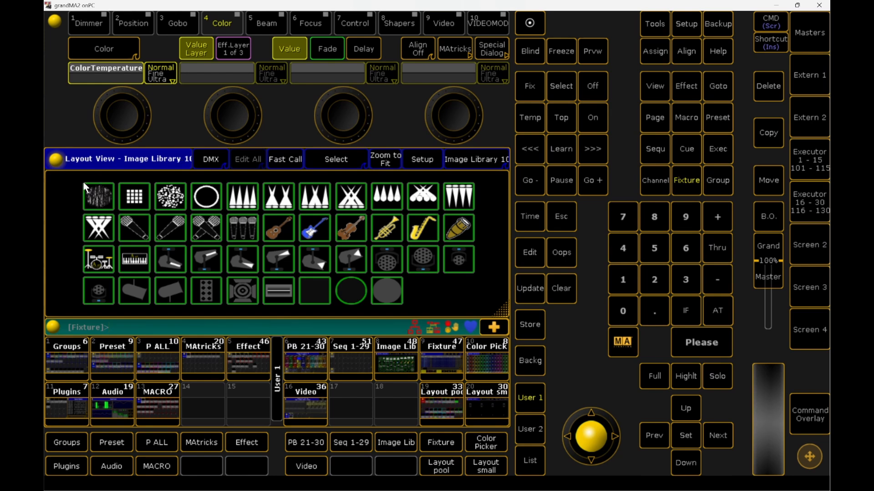
mouse_move(96, 193)
mouse_down()
mouse_move(149, 179)
mouse_move(212, 195)
mouse_up()
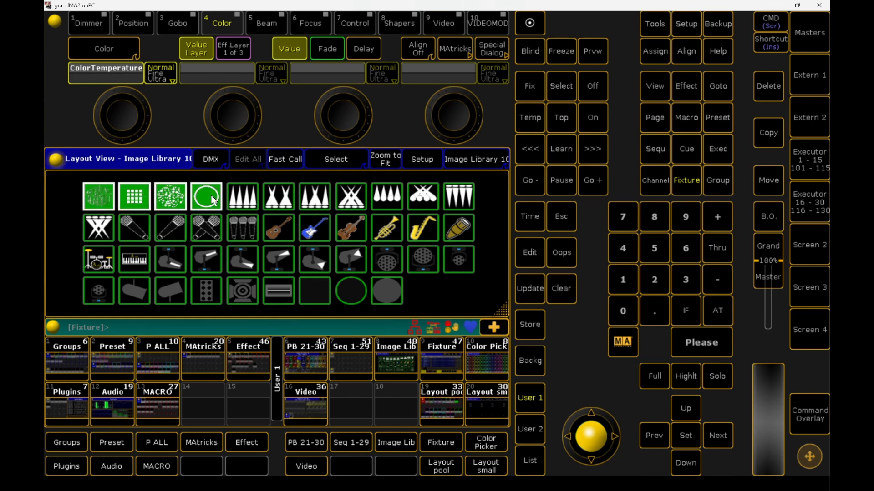
click(211, 195)
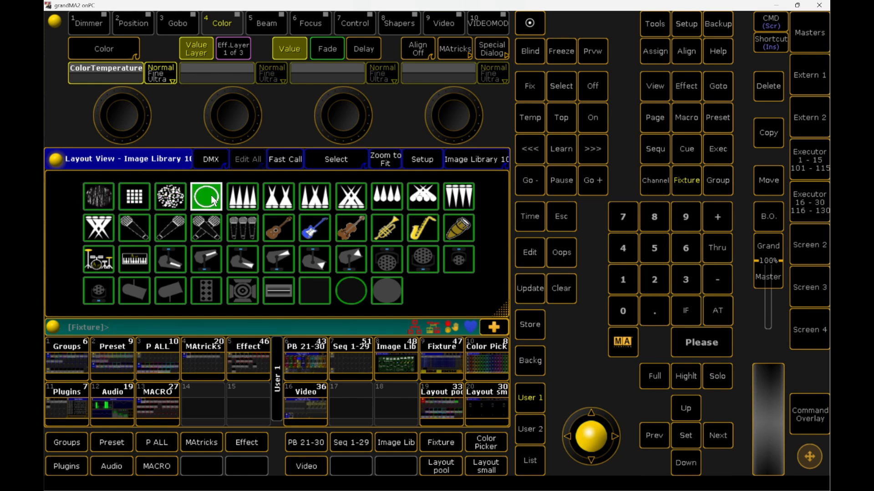